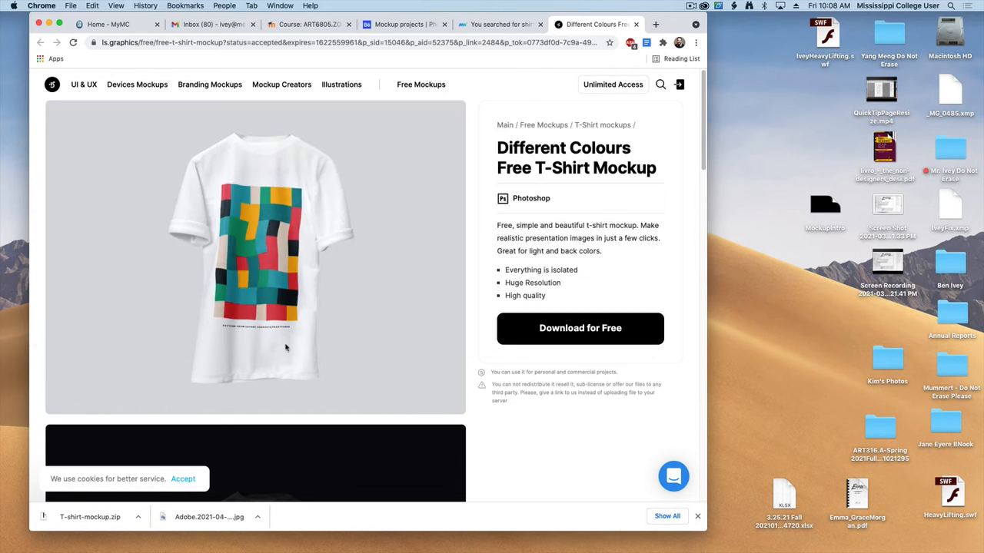
Put the browser away, preview Tshirt.psd in the T-shirt-mockup folder, and open it in Photoshop
{"action": "left_click", "coordinate": [48, 24]}
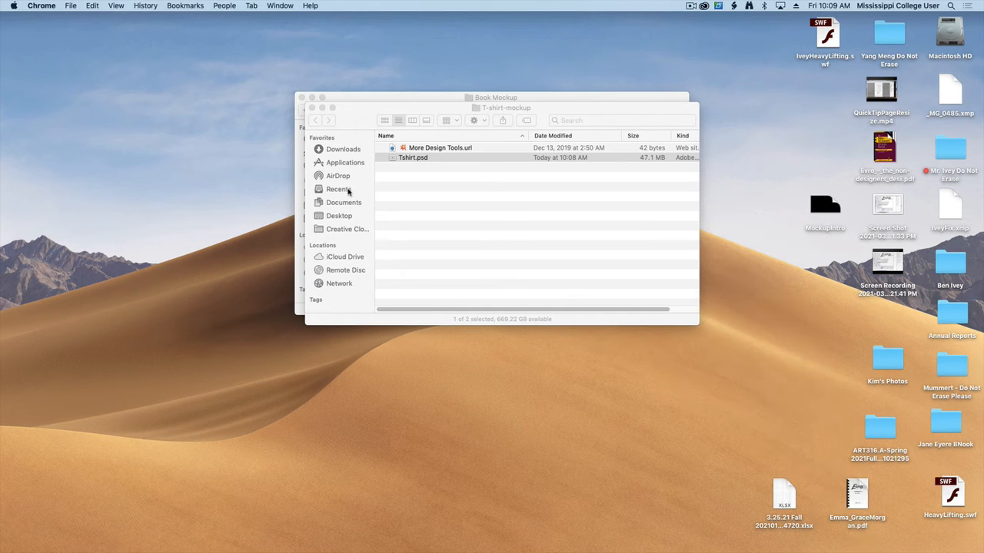
{"action": "left_click", "coordinate": [435, 238]}
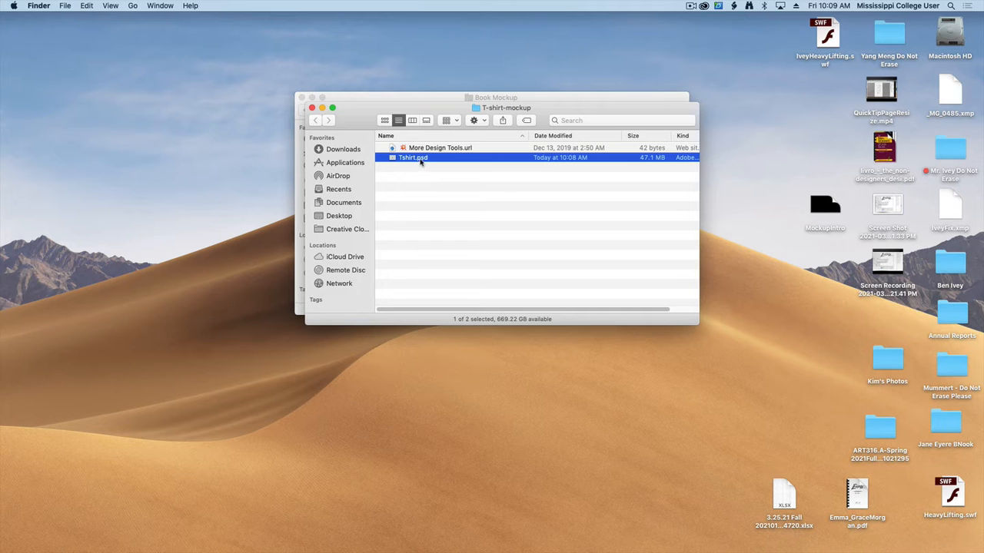
{"action": "key", "text": "space"}
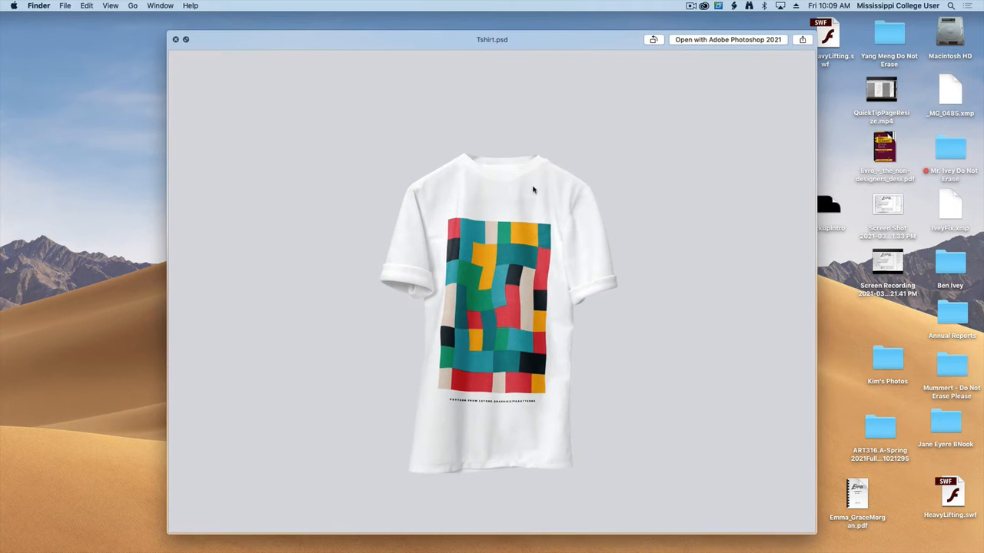
{"action": "key", "text": "space"}
{"action": "double_click", "coordinate": [393, 160]}
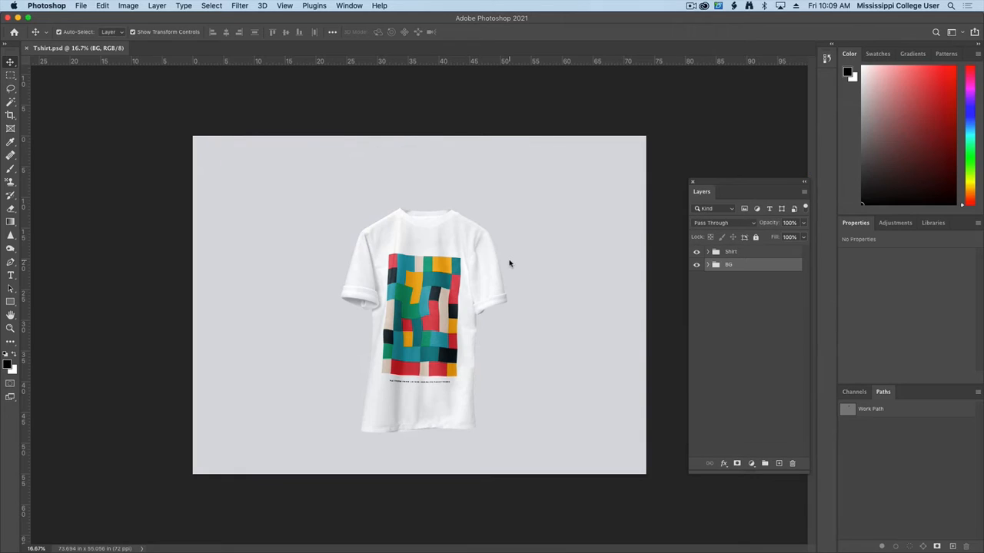
Examine the layer structure of the Shirt group, including the layers in its Mockup subgroup
{"action": "key", "text": "super+equal"}
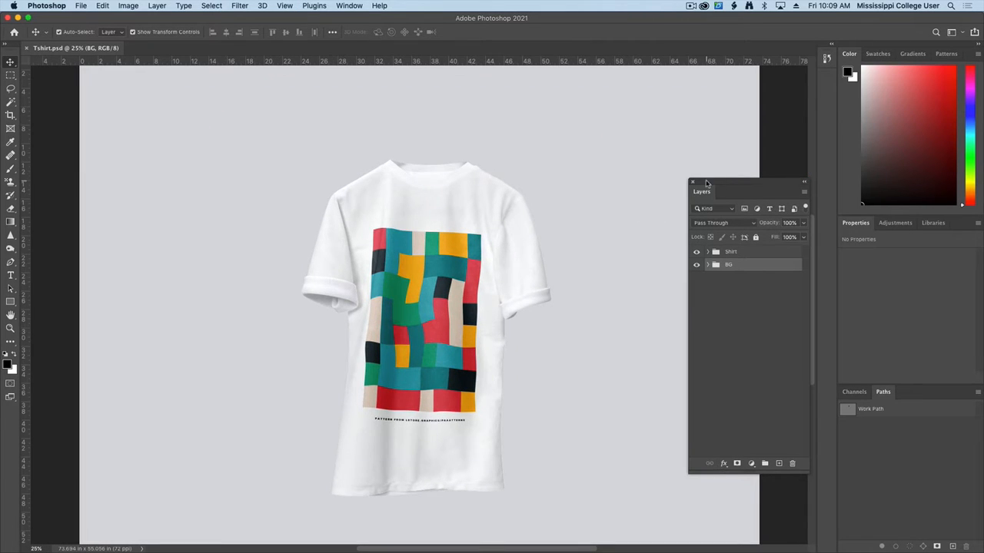
{"action": "left_click_drag", "start_coordinate": [707, 183], "coordinate": [750, 186]}
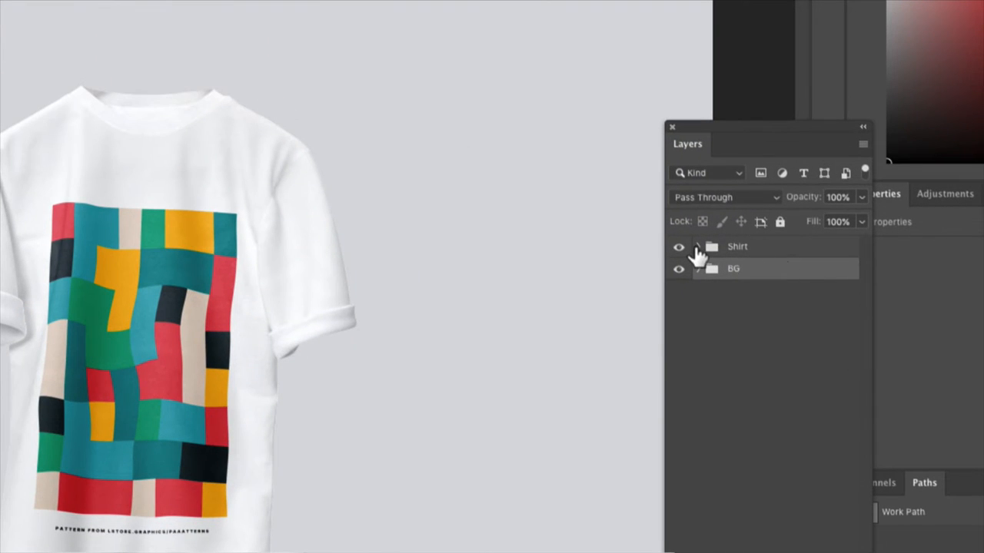
{"action": "left_click", "coordinate": [750, 254]}
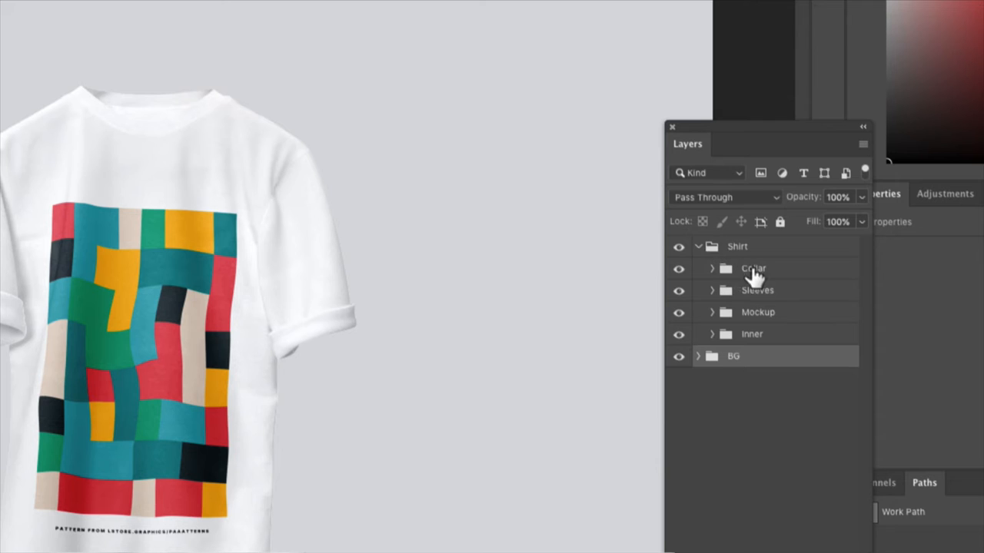
{"action": "left_click", "coordinate": [712, 312]}
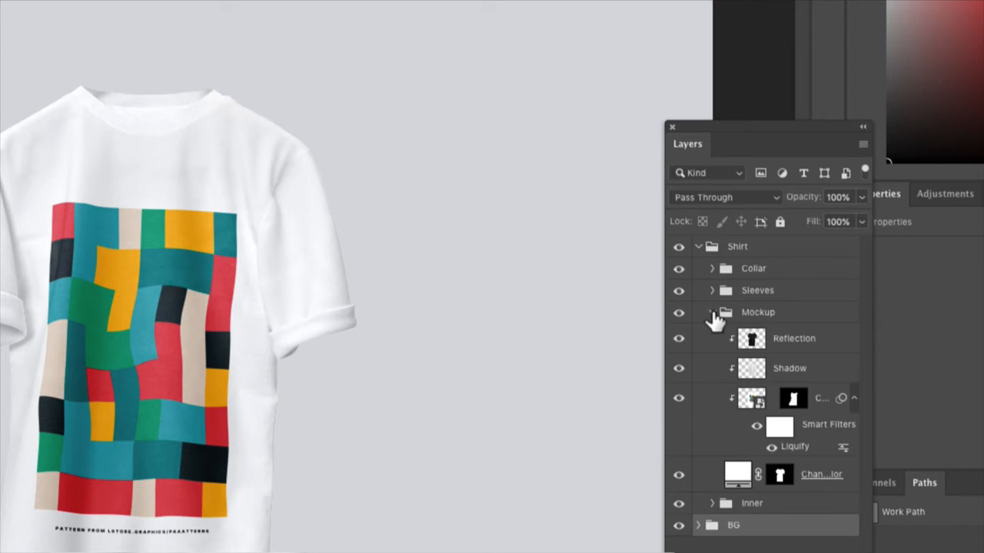
{"action": "left_click", "coordinate": [712, 312]}
{"action": "left_click", "coordinate": [697, 246]}
Recolor the Color Fill 1 layer in the BG group to dark green 33402d
{"action": "left_click", "coordinate": [697, 268]}
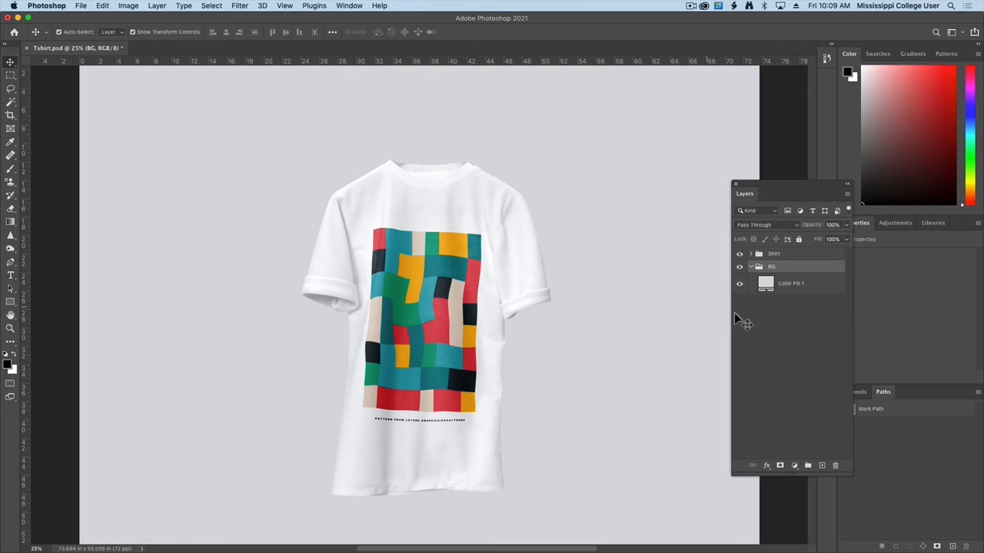
{"action": "left_click", "coordinate": [766, 286]}
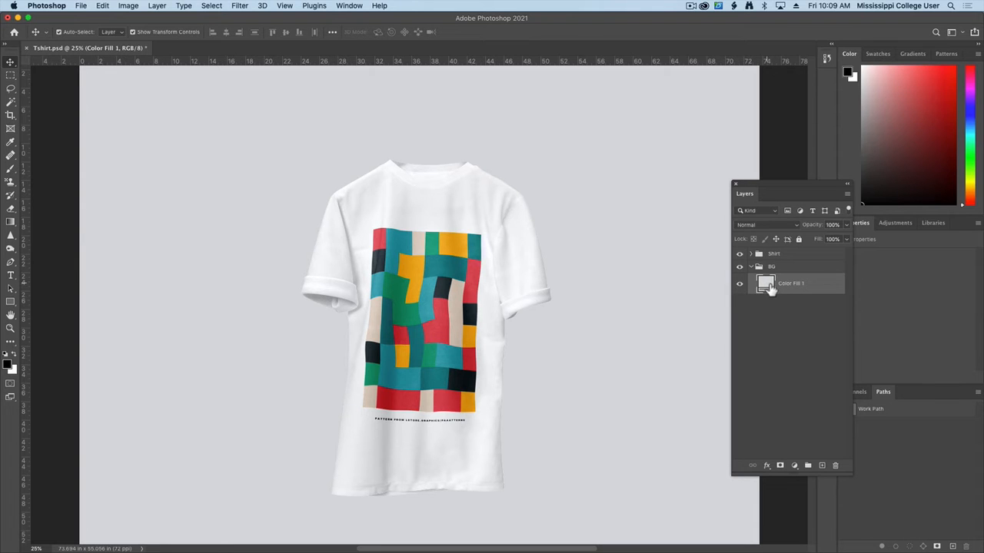
{"action": "double_click", "coordinate": [766, 285]}
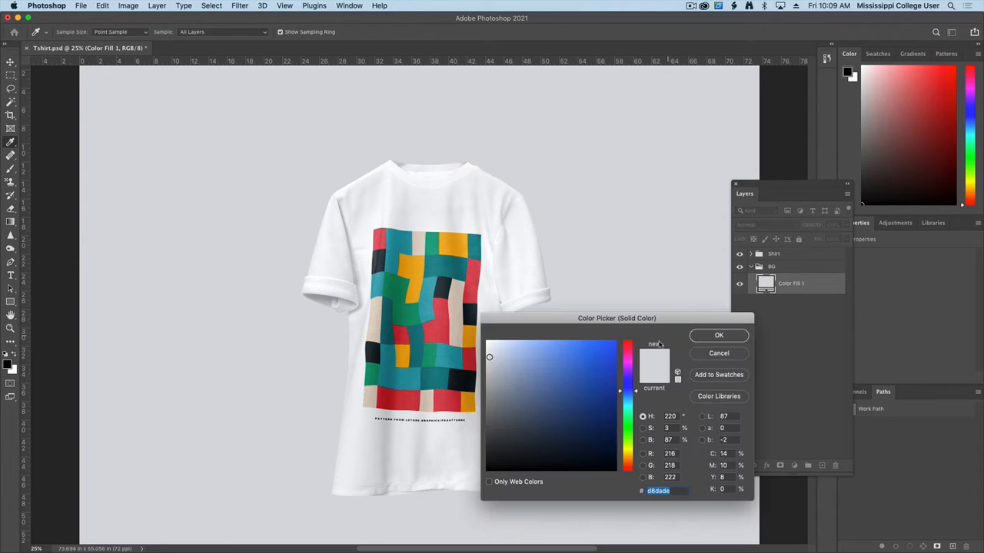
{"action": "mouse_move", "coordinate": [597, 355]}
{"action": "left_mouse_down"}
{"action": "mouse_move", "coordinate": [582, 351]}
{"action": "mouse_move", "coordinate": [545, 377]}
{"action": "mouse_move", "coordinate": [599, 355]}
{"action": "left_mouse_up"}
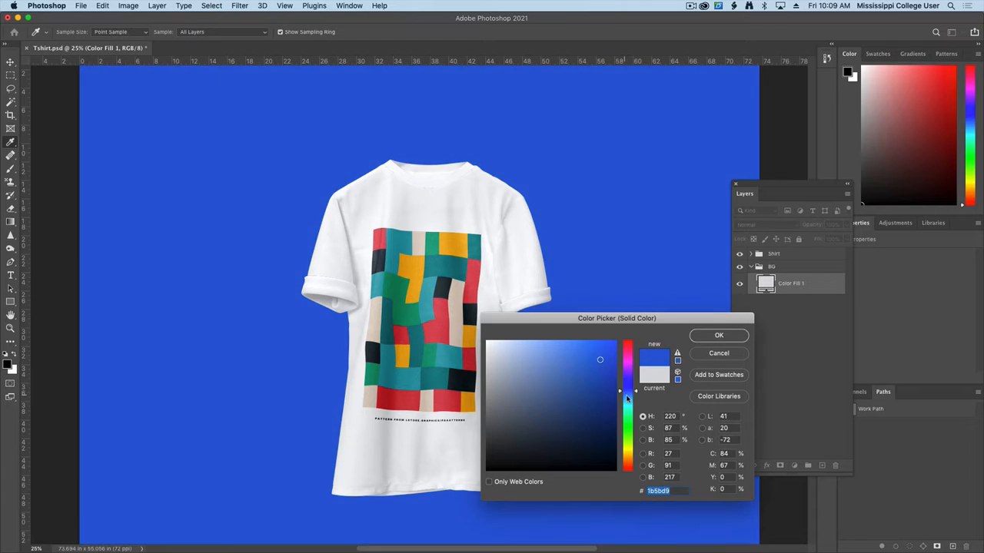
{"action": "left_click_drag", "start_coordinate": [627, 391], "coordinate": [627, 434]}
{"action": "mouse_move", "coordinate": [610, 394]}
{"action": "left_mouse_down"}
{"action": "mouse_move", "coordinate": [559, 426]}
{"action": "mouse_move", "coordinate": [549, 373]}
{"action": "mouse_move", "coordinate": [570, 385]}
{"action": "mouse_move", "coordinate": [530, 441]}
{"action": "left_mouse_up"}
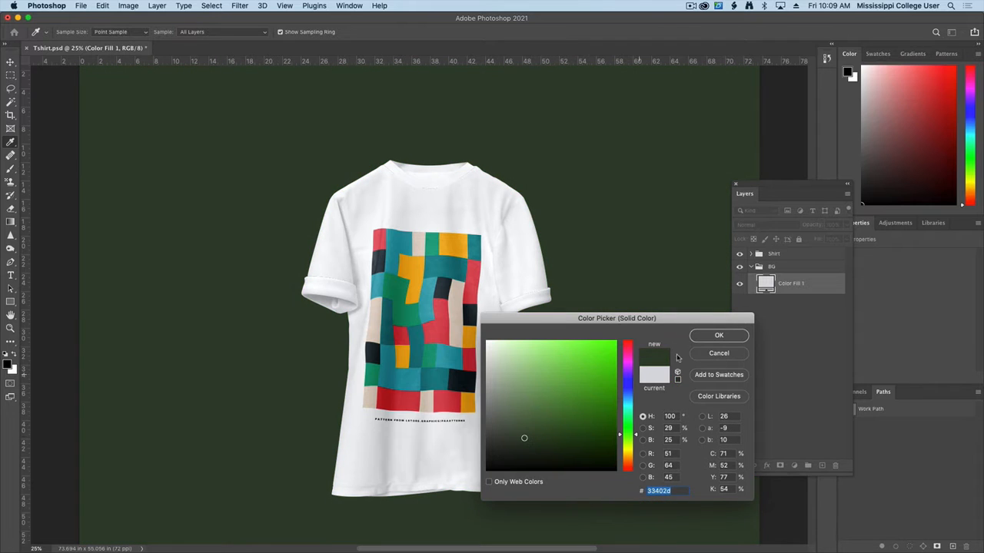
{"action": "left_click", "coordinate": [719, 335]}
{"action": "left_click", "coordinate": [751, 266]}
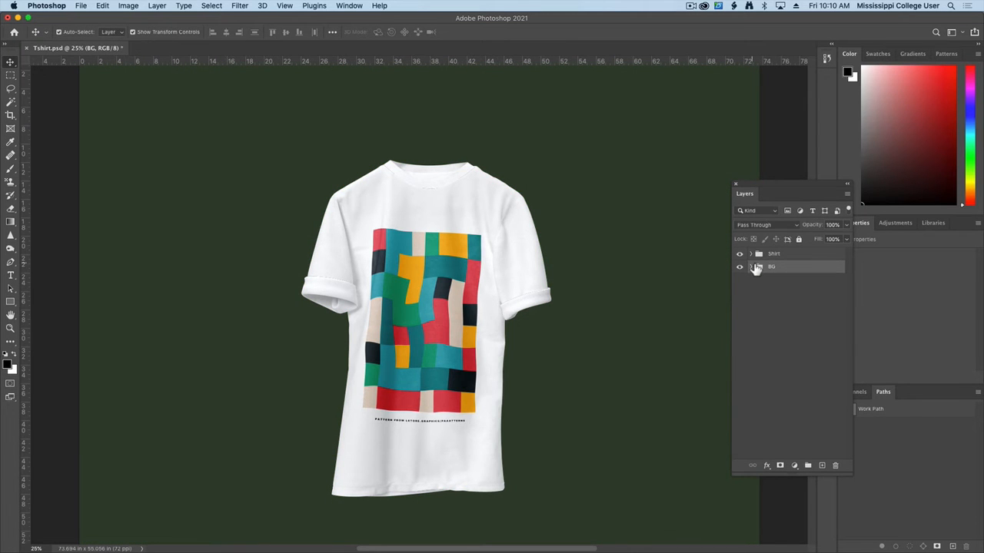
Look through the Inner group inside Shirt, and recolor the Collar group's color fill layer to dark red
{"action": "left_click", "coordinate": [751, 253]}
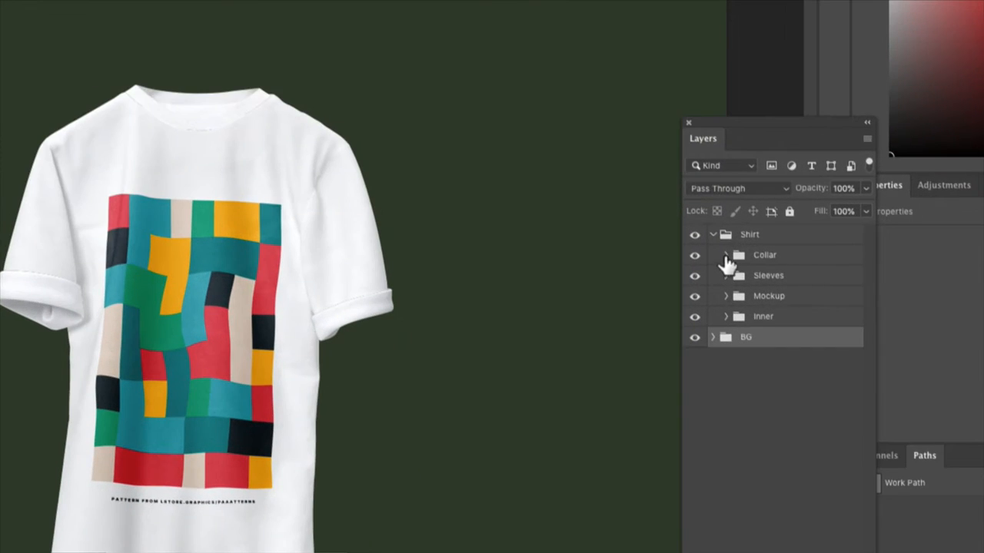
{"action": "left_click", "coordinate": [726, 317]}
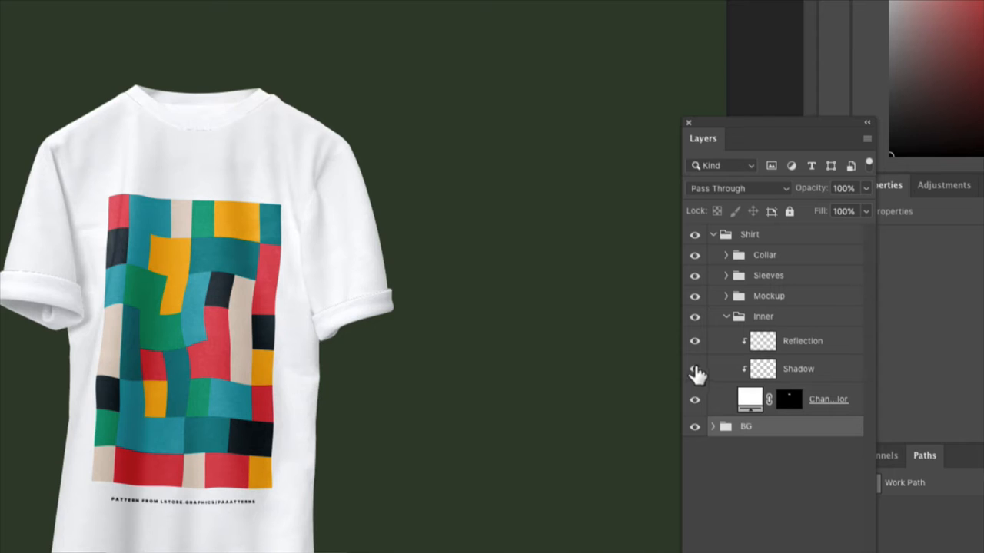
{"action": "left_click", "coordinate": [749, 400]}
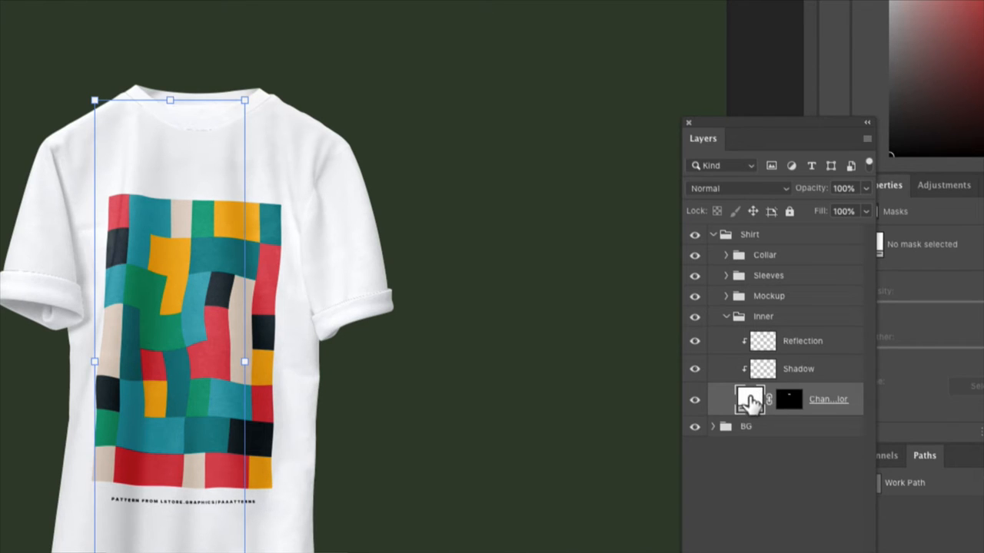
{"action": "left_click", "coordinate": [727, 317]}
{"action": "left_click", "coordinate": [725, 256]}
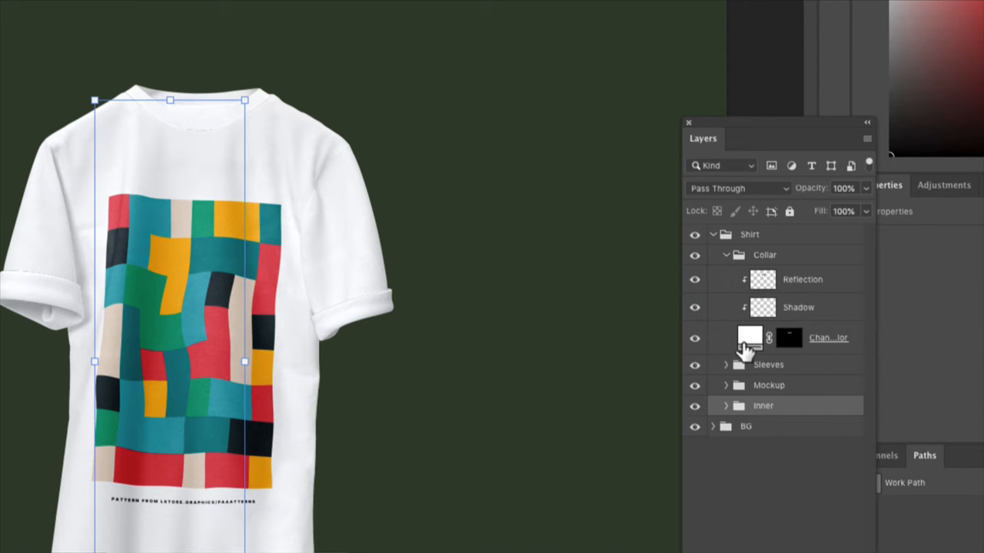
{"action": "double_click", "coordinate": [750, 336]}
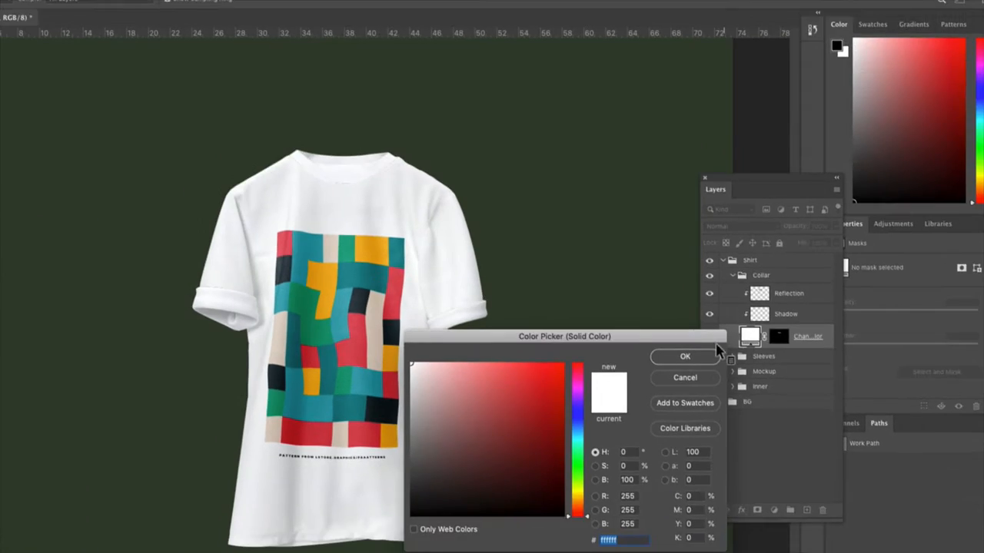
{"action": "left_click_drag", "start_coordinate": [467, 402], "coordinate": [415, 467]}
{"action": "left_click_drag", "start_coordinate": [502, 430], "coordinate": [552, 407]}
{"action": "left_click", "coordinate": [684, 357]}
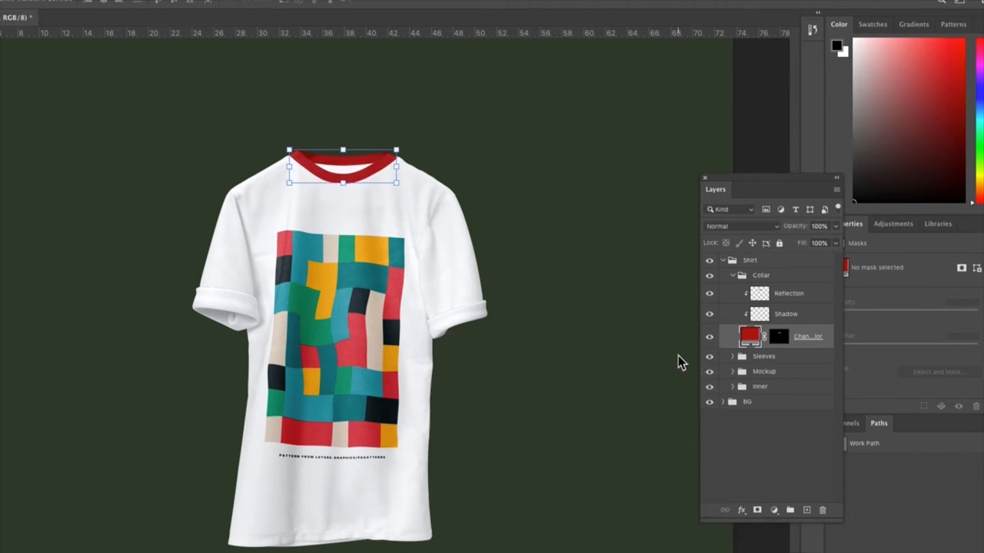
Recolor the left sleeve's color fill layer to red be2727 and collapse the Sleeves and Collar groups
{"action": "left_click", "coordinate": [737, 358]}
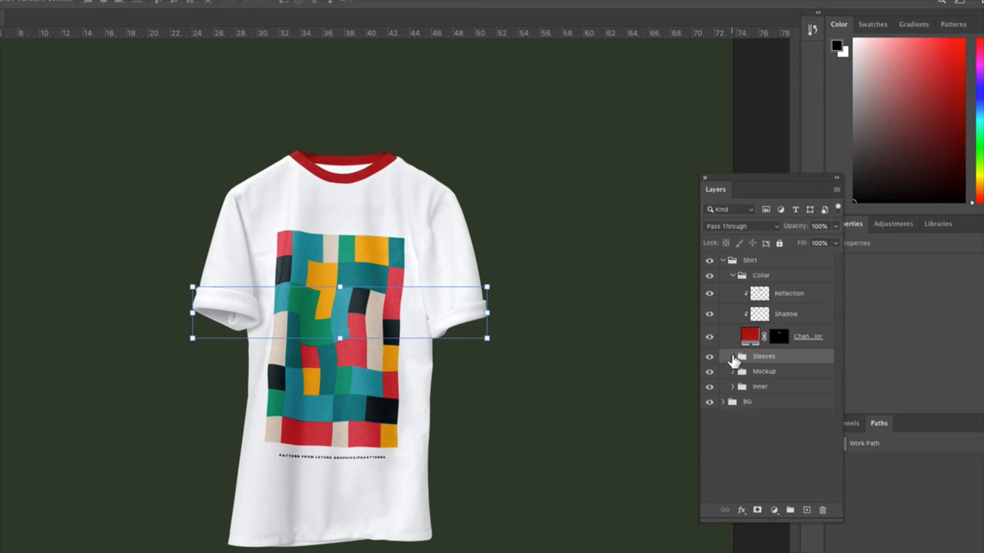
{"action": "left_click", "coordinate": [732, 357]}
{"action": "double_click", "coordinate": [760, 433]}
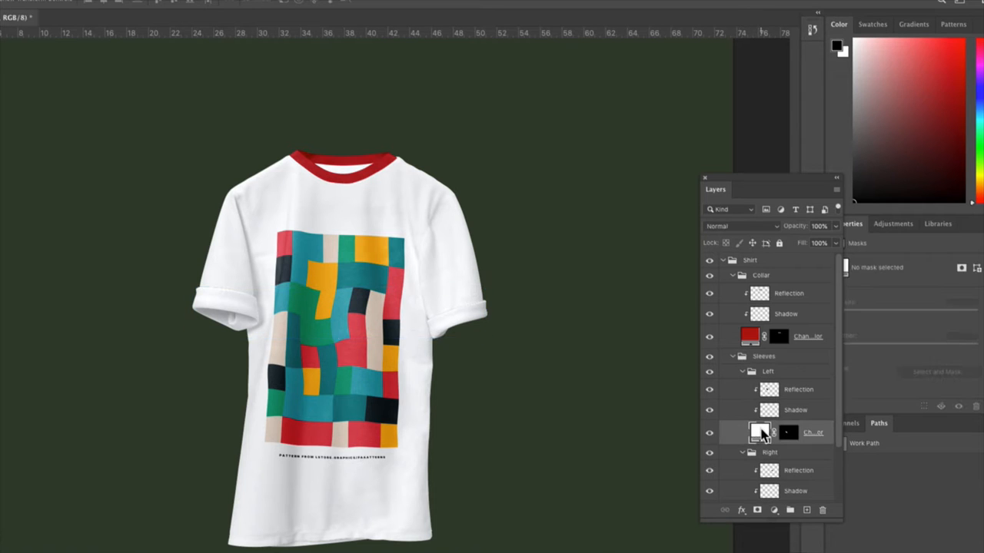
{"action": "mouse_move", "coordinate": [533, 410]}
{"action": "left_mouse_down"}
{"action": "mouse_move", "coordinate": [515, 378]}
{"action": "mouse_move", "coordinate": [536, 409]}
{"action": "left_mouse_up"}
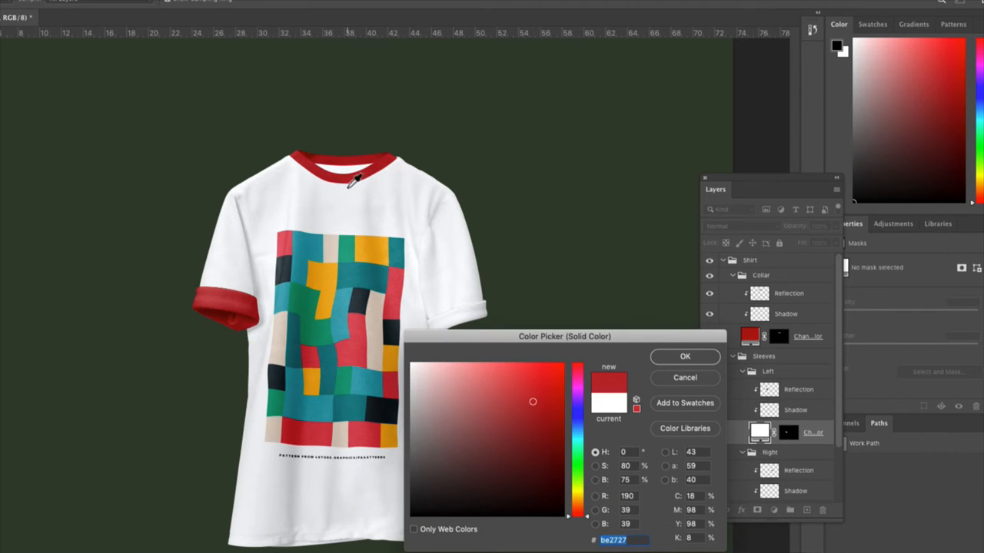
{"action": "left_click", "coordinate": [684, 356]}
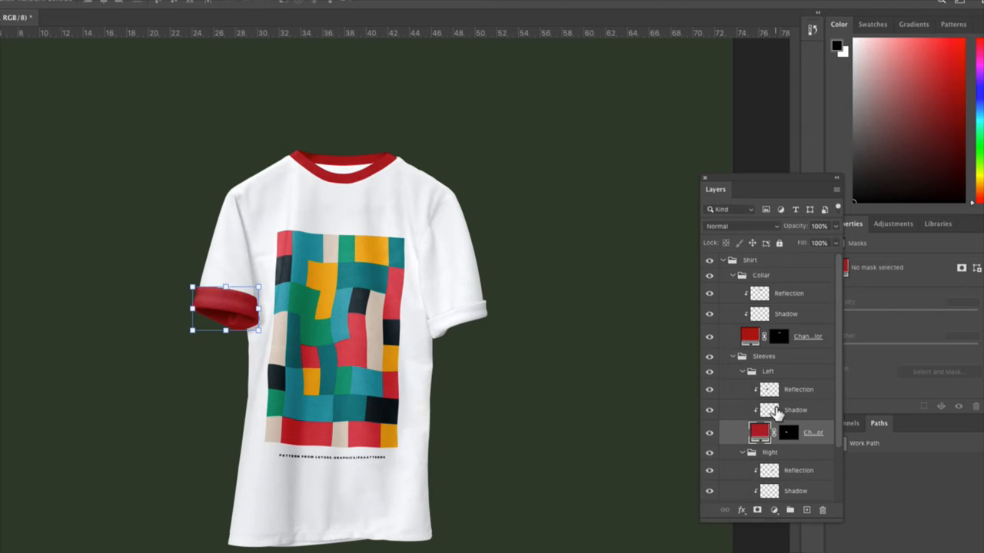
{"action": "left_click", "coordinate": [733, 356]}
{"action": "left_click", "coordinate": [732, 275]}
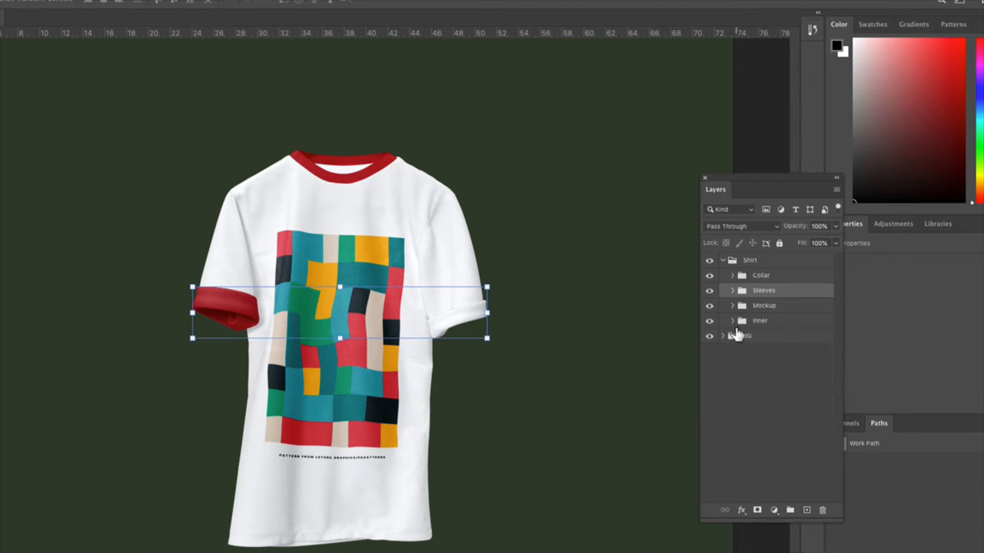
{"action": "left_click", "coordinate": [739, 403]}
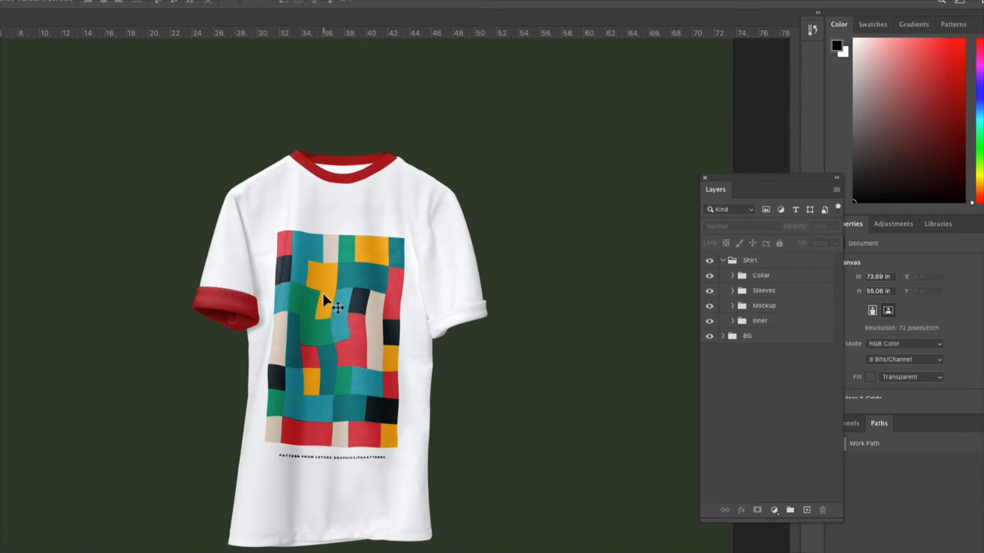
Open the contents of the design smart object in the Mockup group as a separate document
{"action": "left_click", "coordinate": [763, 307]}
{"action": "left_click", "coordinate": [732, 305]}
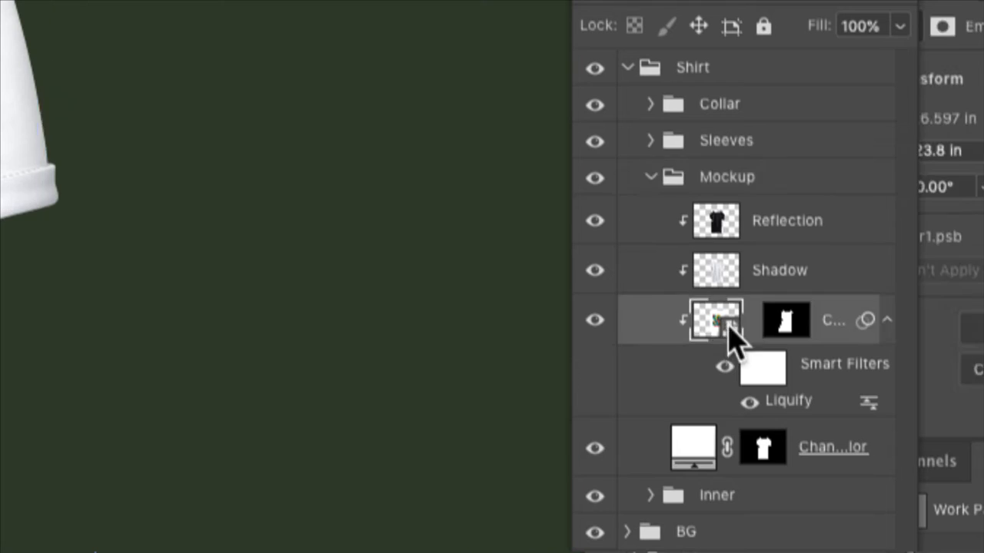
{"action": "double_click", "coordinate": [727, 326]}
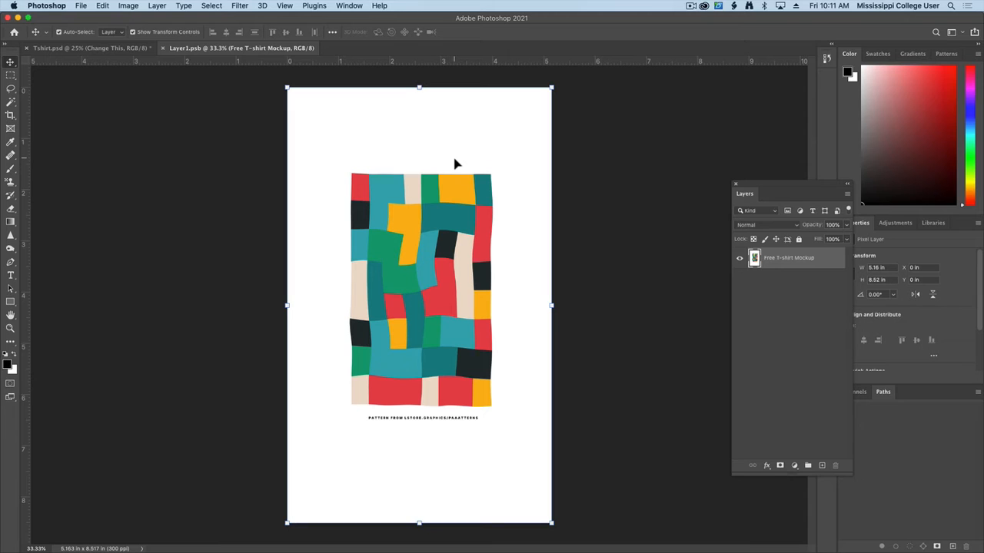
{"action": "left_click", "coordinate": [90, 50]}
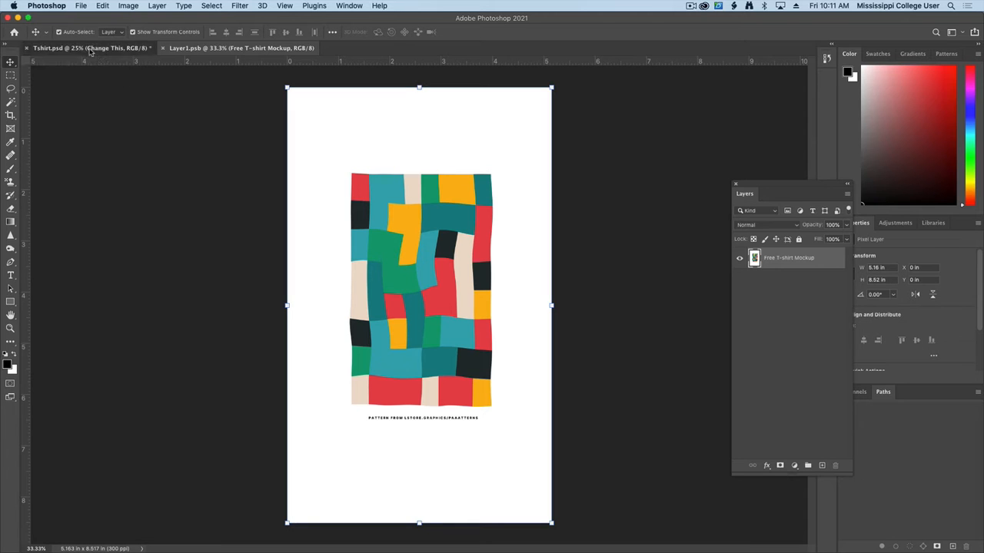
{"action": "left_click", "coordinate": [221, 50]}
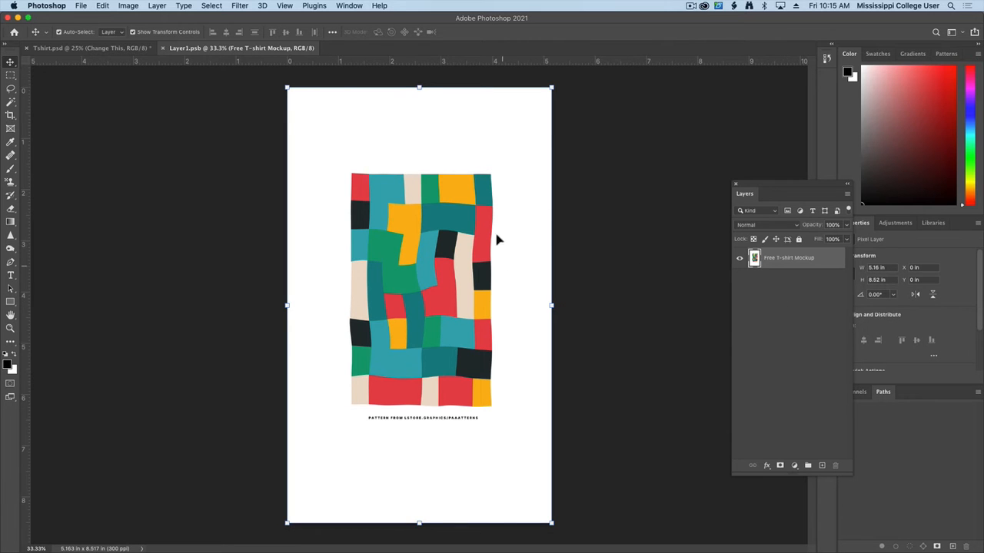
Place the Shirt artwork from the desktop into the smart object document and hide the Free T-shirt Mockup layer
{"action": "key", "text": "F11"}
{"action": "left_click_drag", "start_coordinate": [835, 316], "coordinate": [411, 281]}
{"action": "key", "text": "F11"}
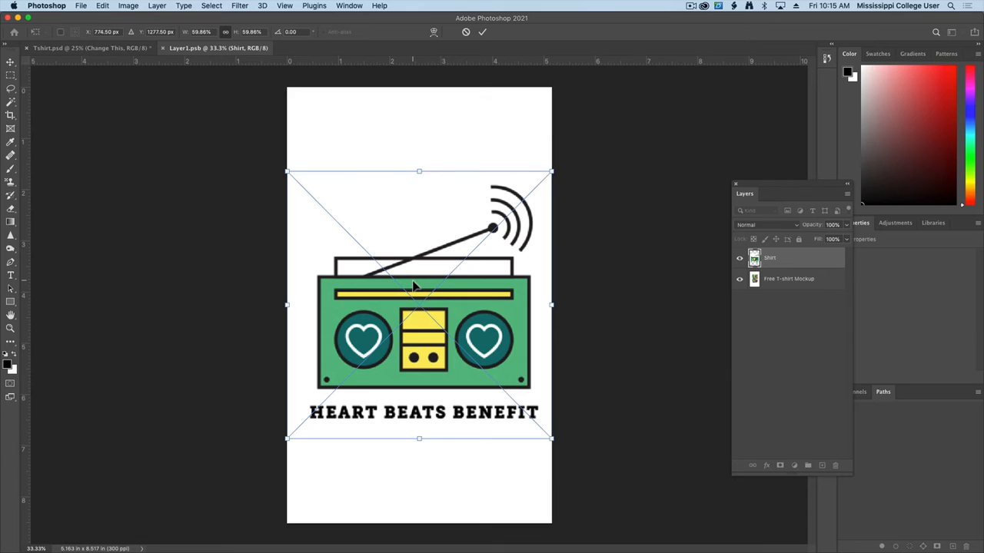
{"action": "key", "text": "Return"}
{"action": "left_click", "coordinate": [739, 279]}
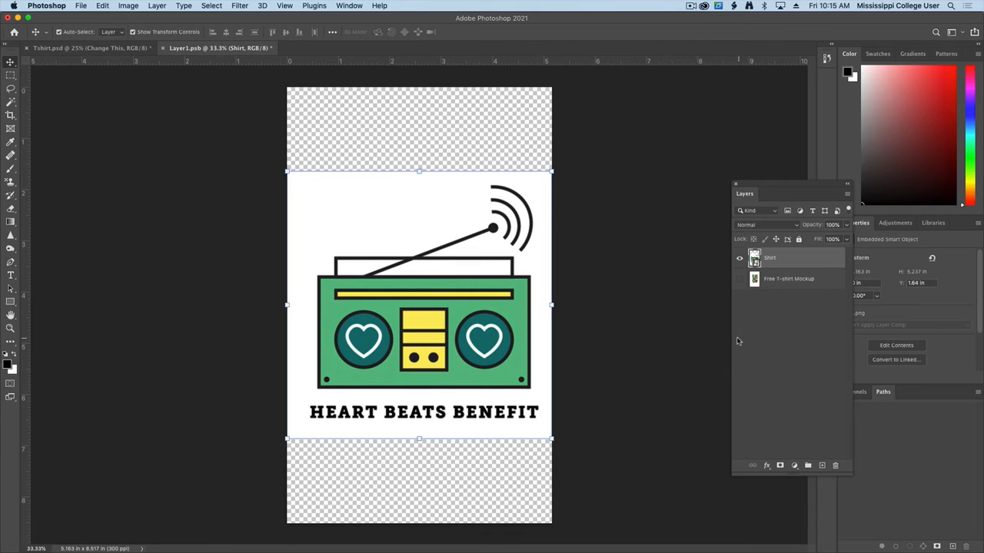
{"action": "left_click", "coordinate": [795, 279]}
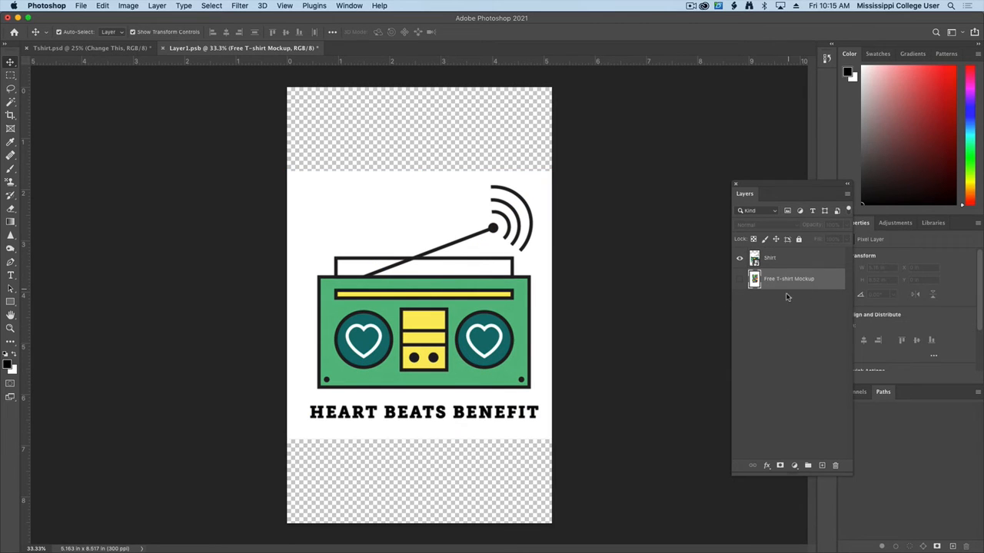
Save the smart object document and close it to update the T-shirt mockup
{"action": "left_click", "coordinate": [81, 6]}
{"action": "left_click", "coordinate": [89, 111]}
{"action": "left_click", "coordinate": [162, 48]}
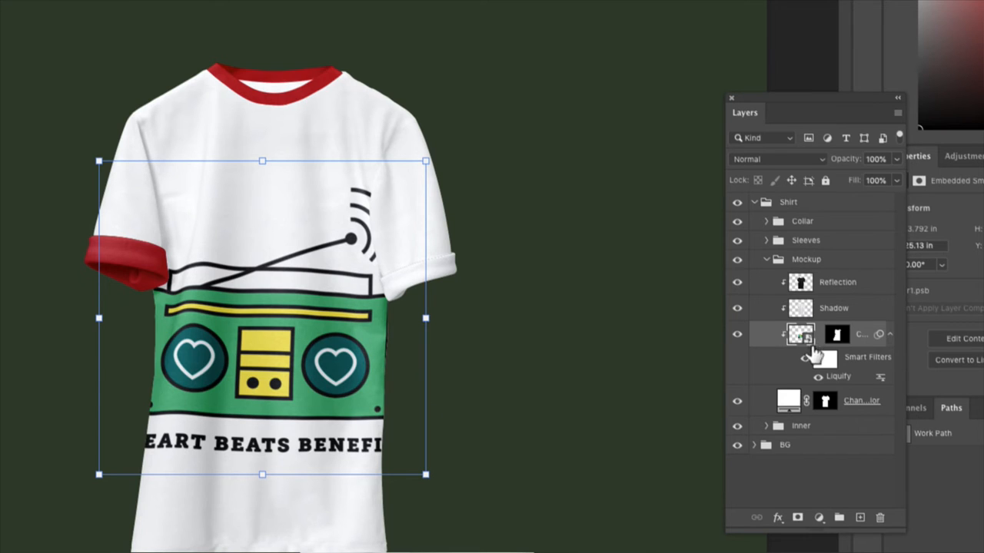
Reopen the design smart object, scale the Shirt artwork down to about 30%, save it, and check the result in Tshirt.psd
{"action": "double_click", "coordinate": [804, 336]}
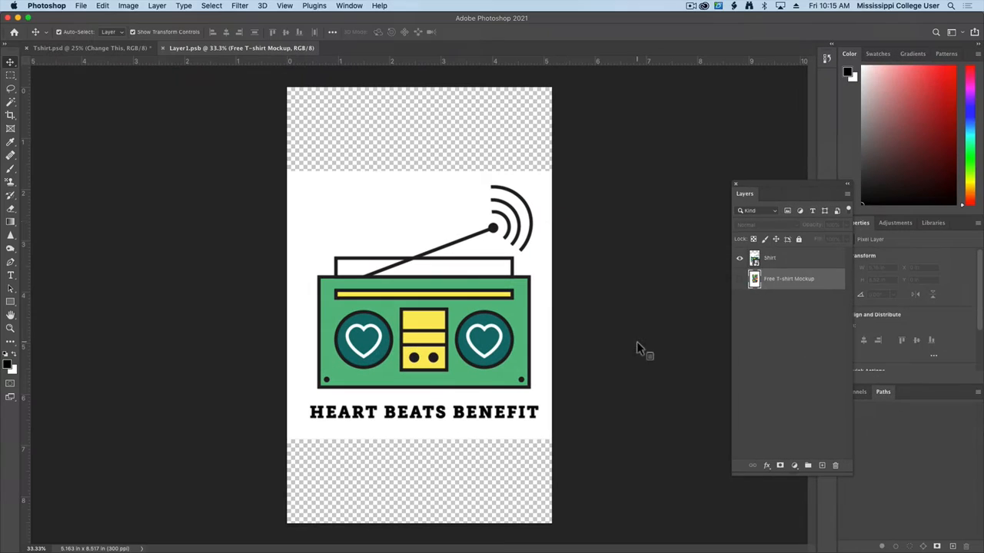
{"action": "left_click_drag", "start_coordinate": [559, 179], "coordinate": [485, 238]}
{"action": "key", "text": "super+s"}
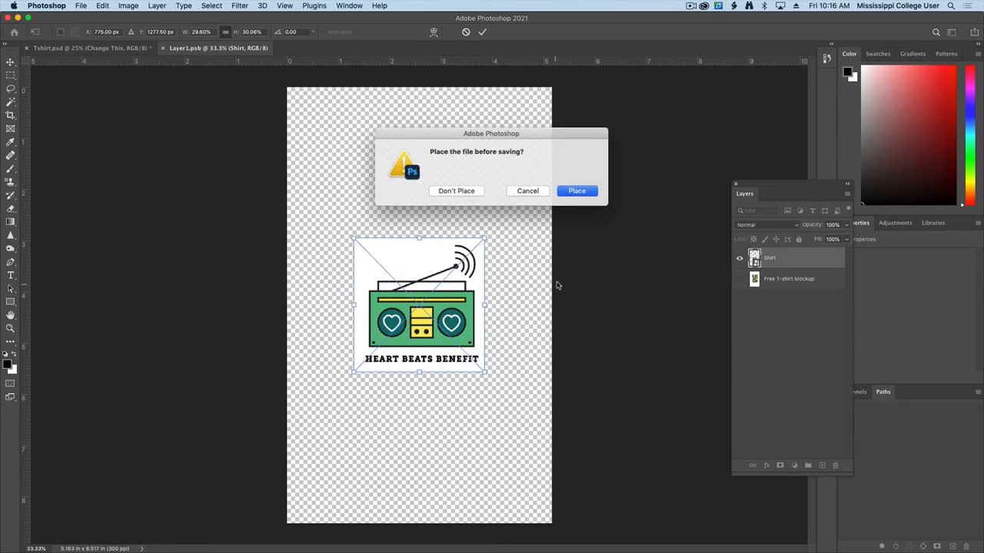
{"action": "left_click", "coordinate": [586, 193]}
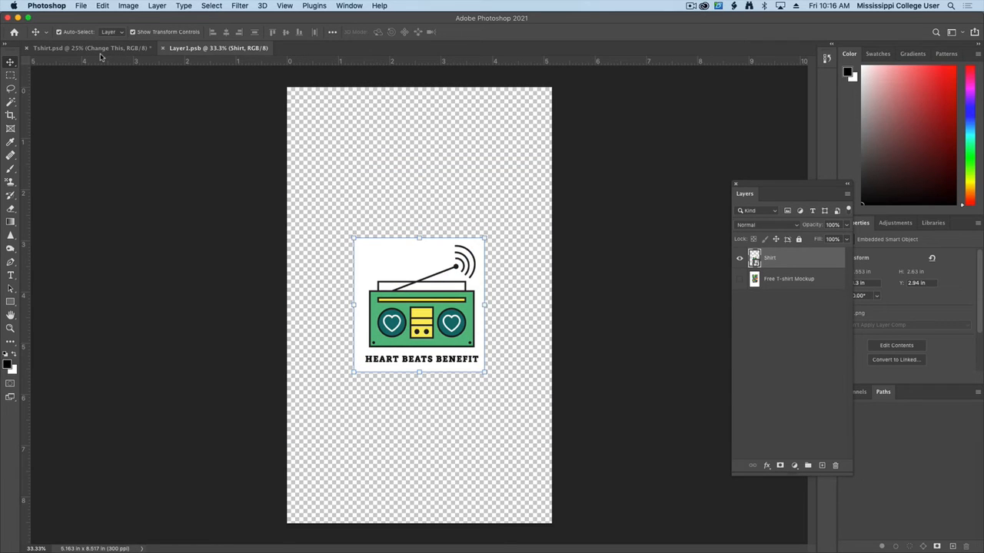
{"action": "left_click", "coordinate": [95, 48]}
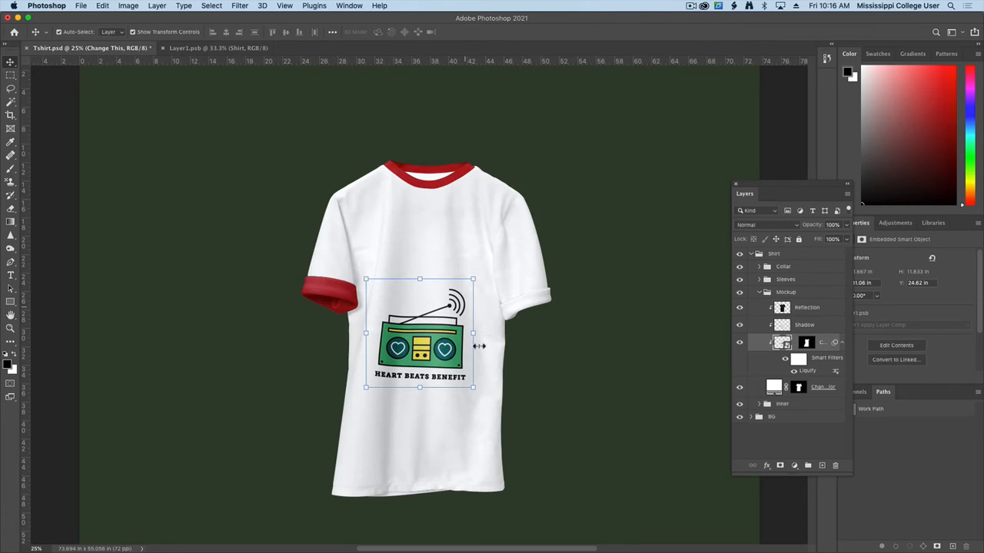
{"action": "left_click", "coordinate": [256, 388]}
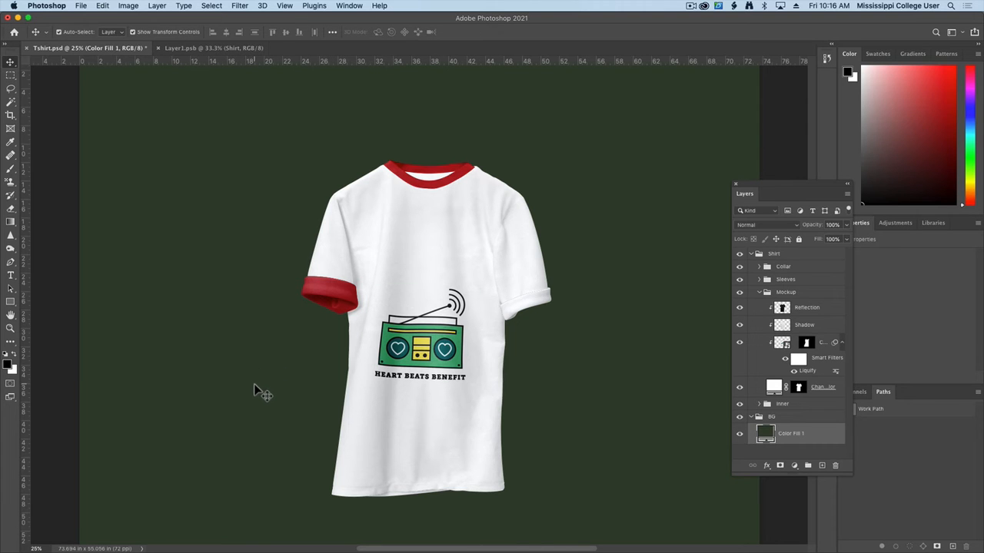
Move the Shirt artwork up near the top of the smart object canvas, and save and close that document
{"action": "left_click", "coordinate": [215, 48]}
{"action": "left_click_drag", "start_coordinate": [408, 272], "coordinate": [409, 171]}
{"action": "left_click", "coordinate": [228, 202]}
{"action": "key", "text": "super+s"}
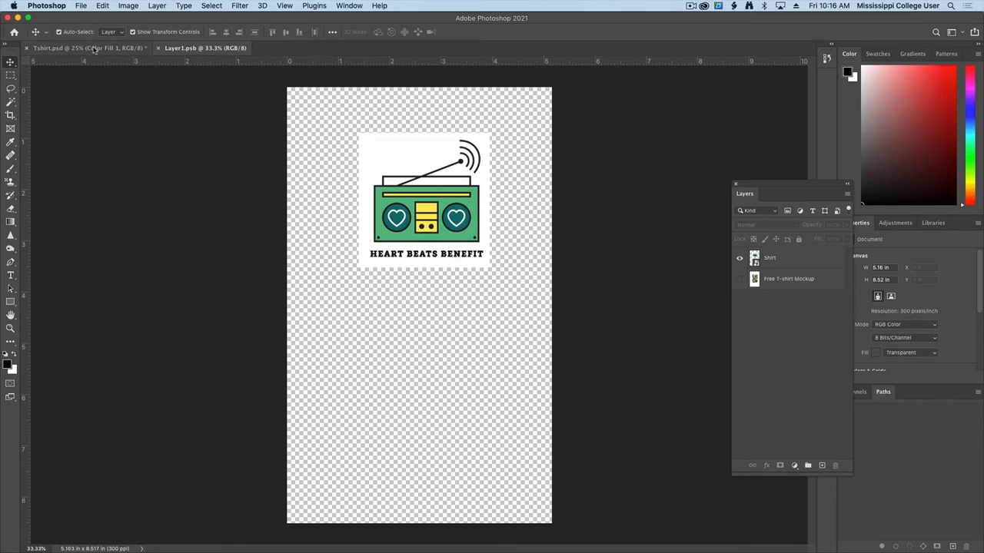
{"action": "key", "text": "super+w"}
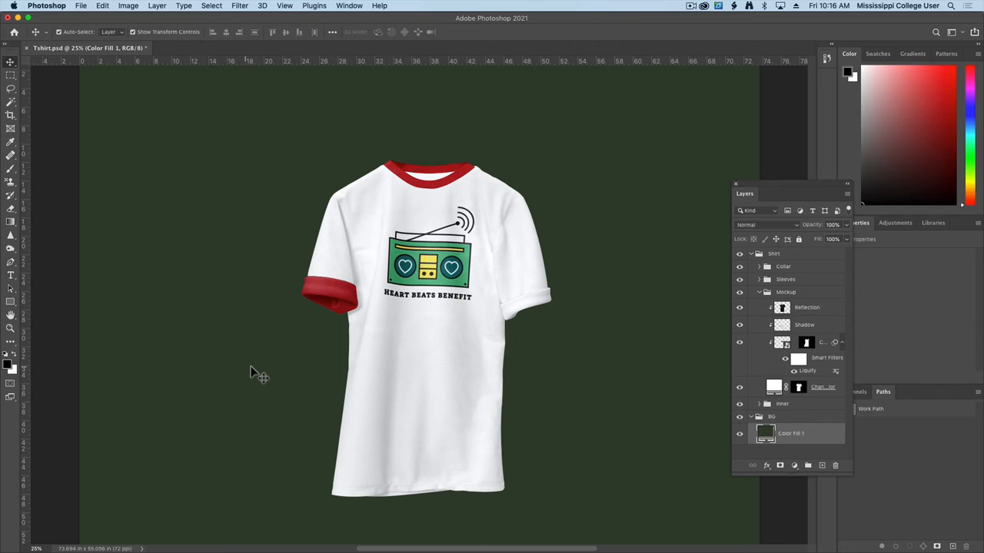
Close Tshirt.psd without saving its changes and switch to the Book Mockup folder in Finder
{"action": "key", "text": "super+w"}
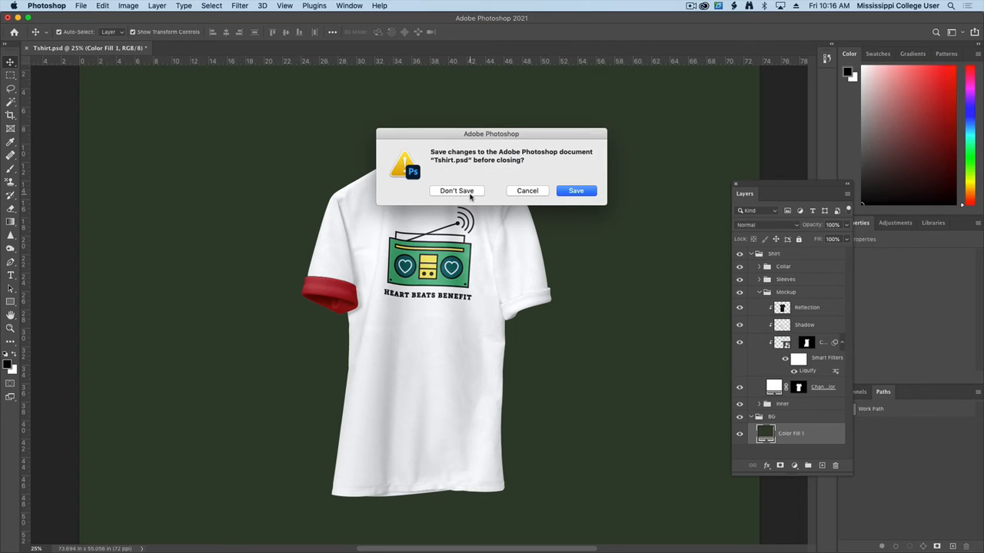
{"action": "left_click", "coordinate": [459, 191]}
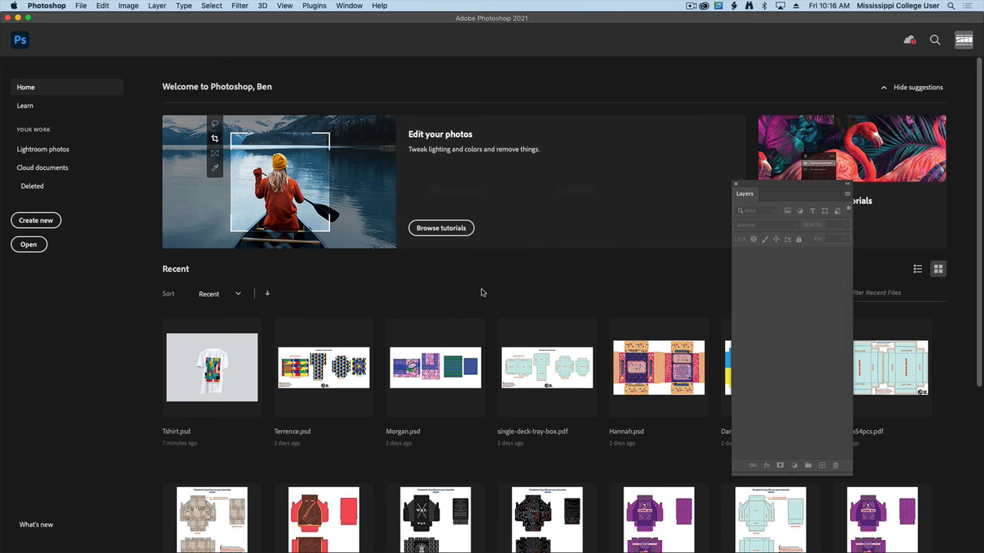
{"action": "key", "text": "ctrl+Up"}
{"action": "left_click", "coordinate": [552, 172]}
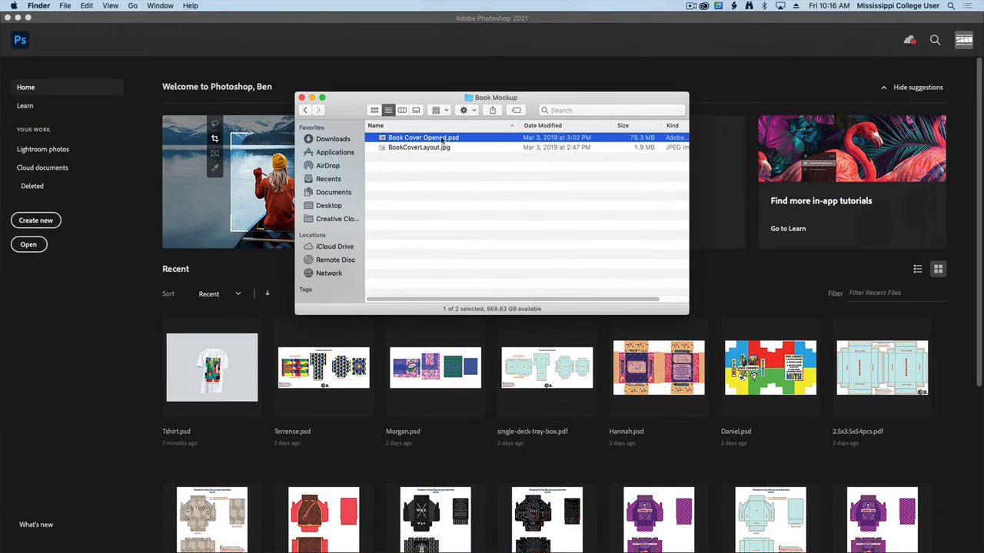
Preview Book Cover Opened.psd and BookCoverLayout.jpg to compare the blank book mockup with the cover artwork
{"action": "key", "text": "space"}
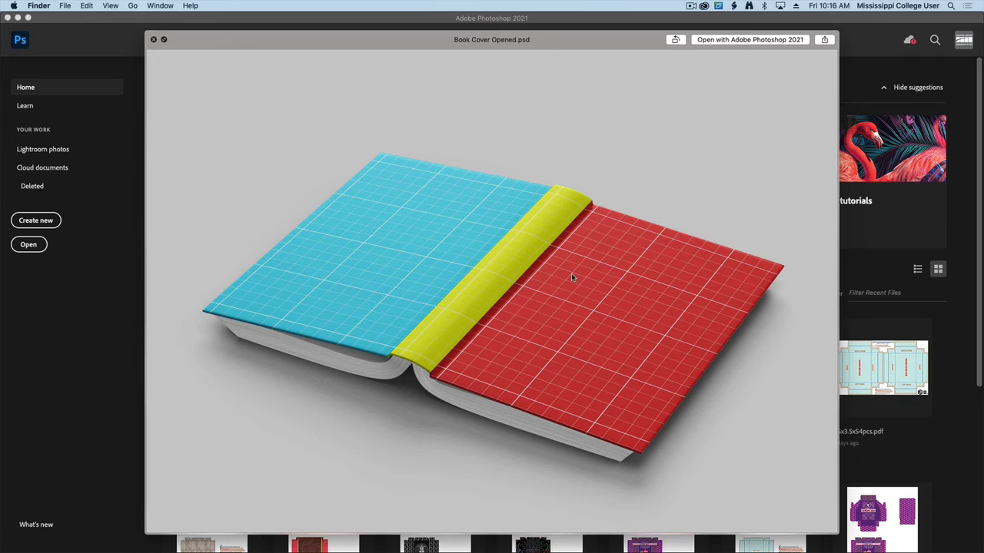
{"action": "key", "text": "space"}
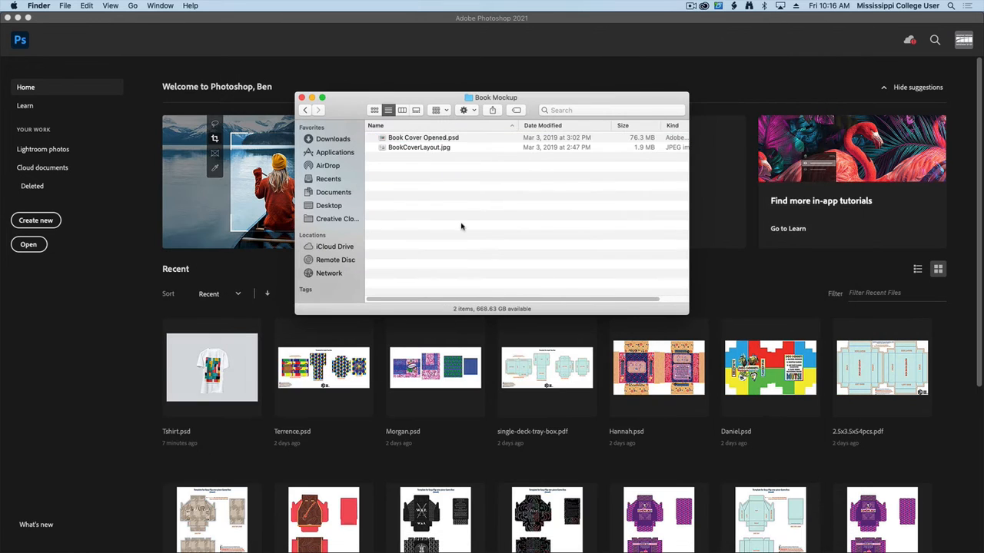
{"action": "left_click", "coordinate": [407, 152]}
{"action": "key", "text": "space"}
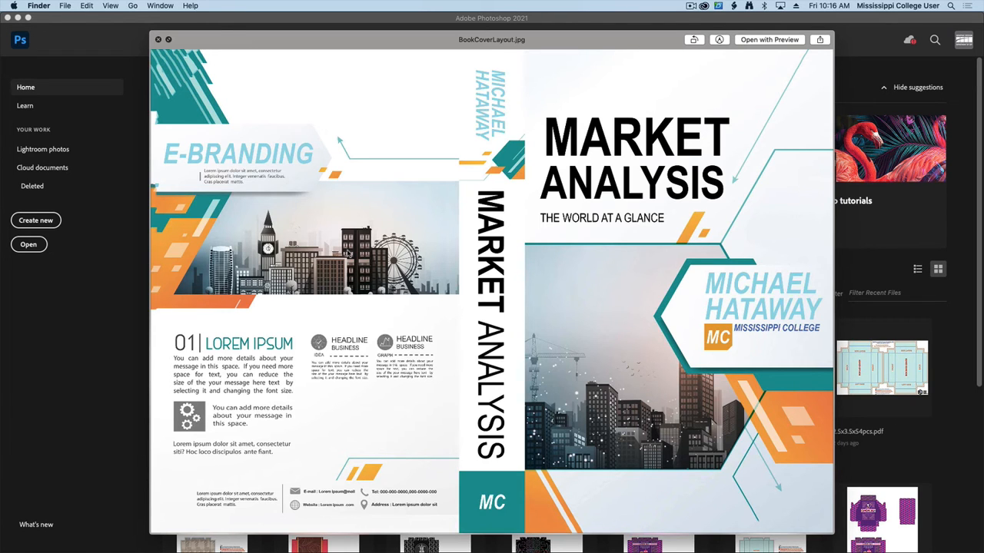
{"action": "key", "text": "space"}
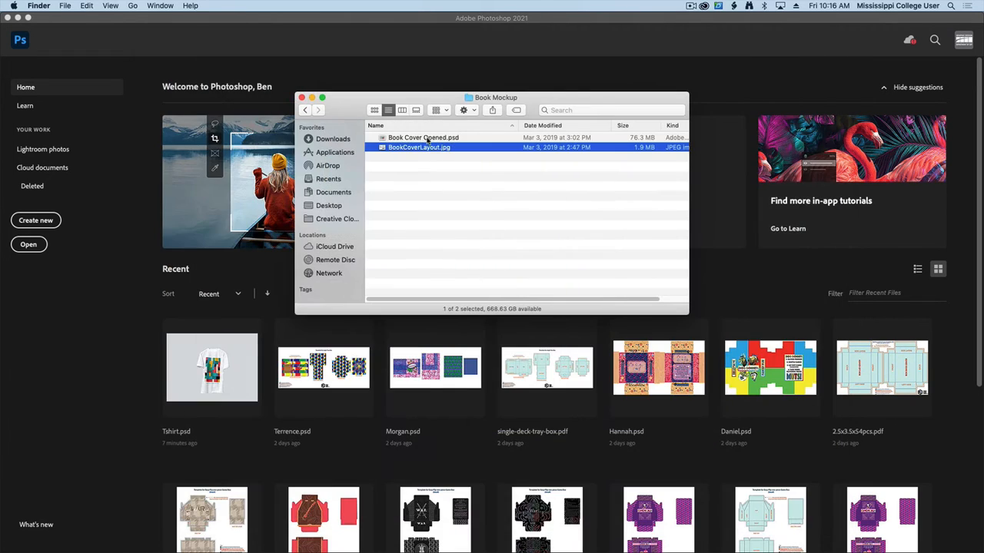
{"action": "left_click", "coordinate": [429, 141]}
{"action": "key", "text": "space"}
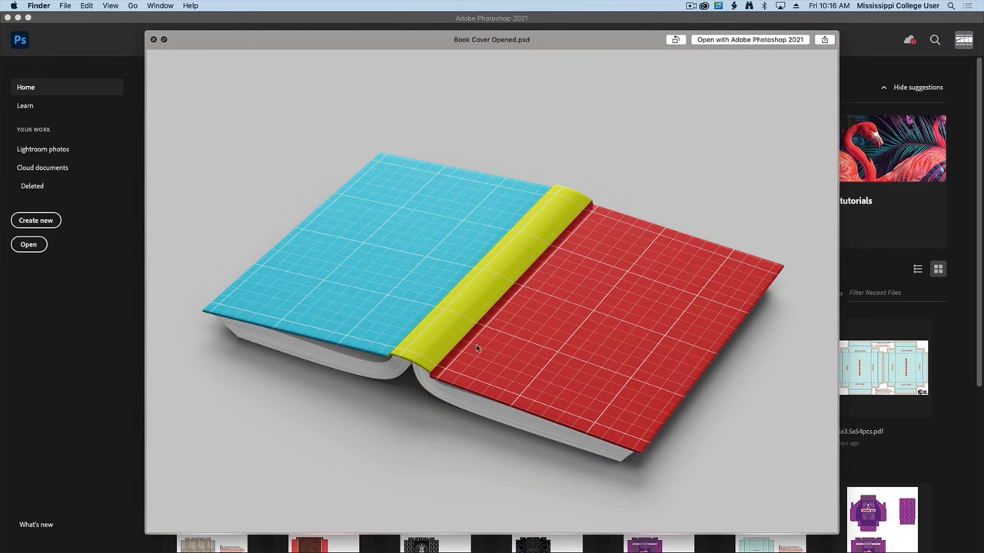
{"action": "key", "text": "space"}
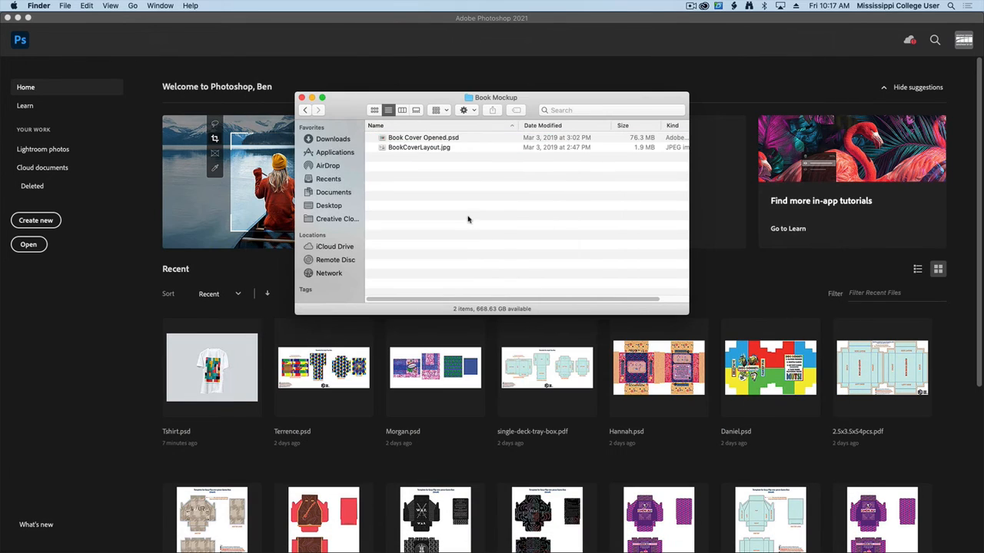
Open Book Cover Opened.psd in Photoshop and inspect the contents of its Mockup and Background groups
{"action": "double_click", "coordinate": [419, 139]}
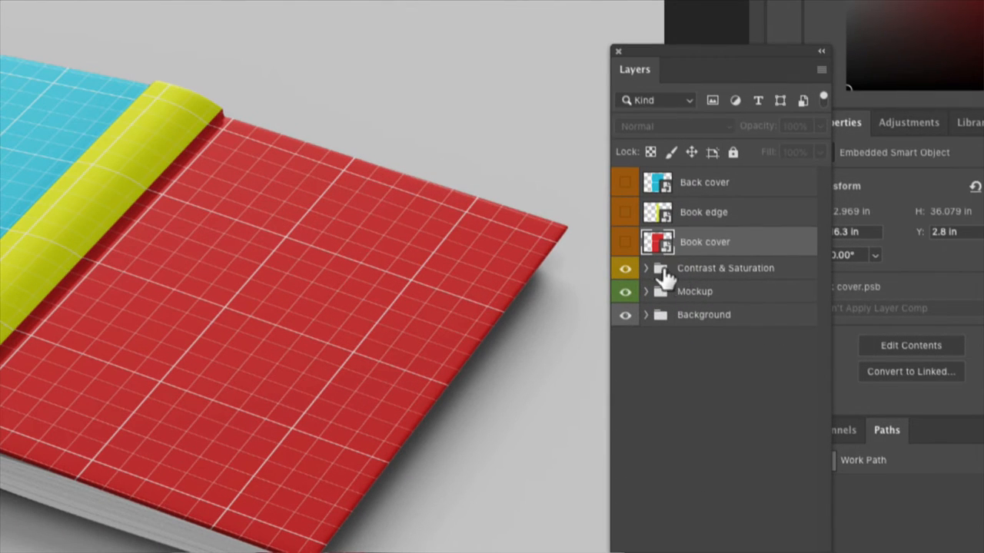
{"action": "left_click", "coordinate": [645, 293]}
{"action": "left_click", "coordinate": [646, 292]}
{"action": "left_click", "coordinate": [645, 316]}
{"action": "left_click", "coordinate": [646, 316]}
Open the contents of the Book cover smart object and place BookCoverLayout.jpg from the Book Mockup folder into it
{"action": "double_click", "coordinate": [658, 243]}
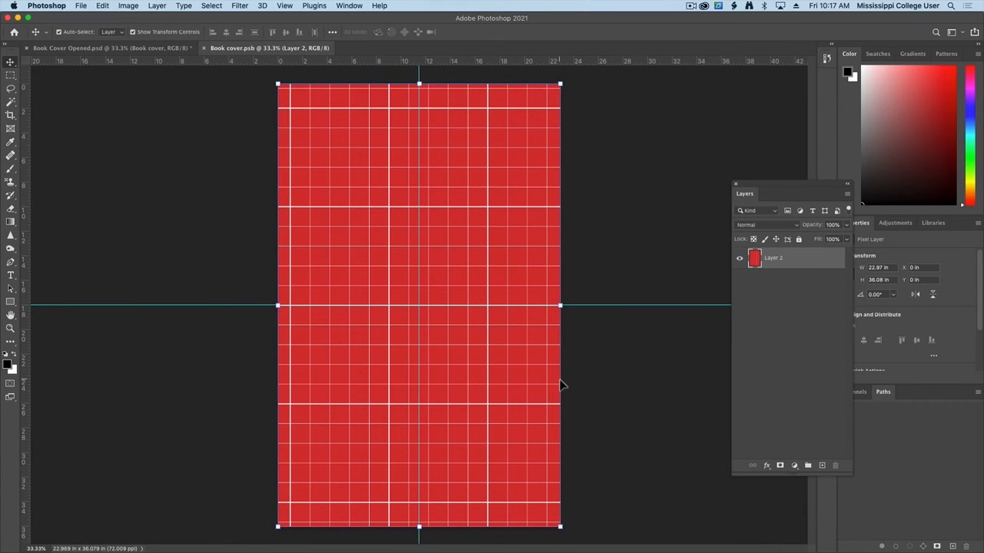
{"action": "key", "text": "ctrl+Up"}
{"action": "left_click", "coordinate": [514, 128]}
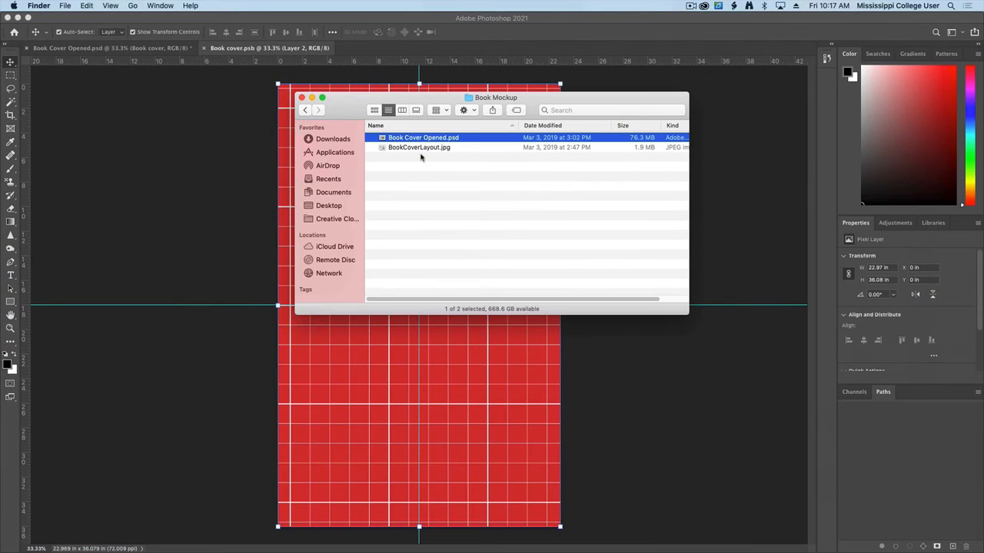
{"action": "left_click_drag", "start_coordinate": [427, 146], "coordinate": [371, 379]}
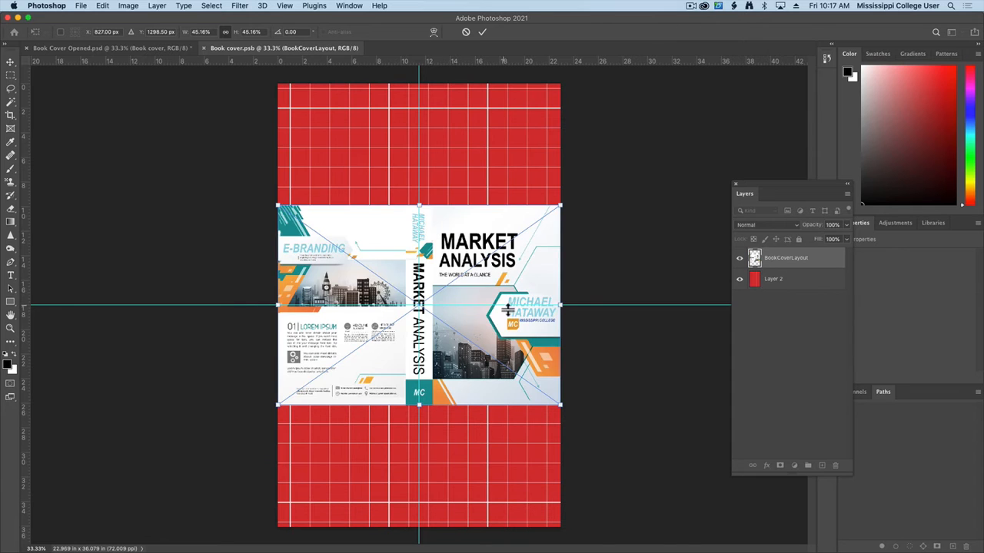
Enlarge the placed layout to the full canvas height, about 100%, and shift it so the front cover fills the canvas
{"action": "left_click_drag", "start_coordinate": [417, 206], "coordinate": [418, 83]}
{"action": "left_click_drag", "start_coordinate": [418, 409], "coordinate": [419, 528]}
{"action": "left_click_drag", "start_coordinate": [552, 475], "coordinate": [381, 475]}
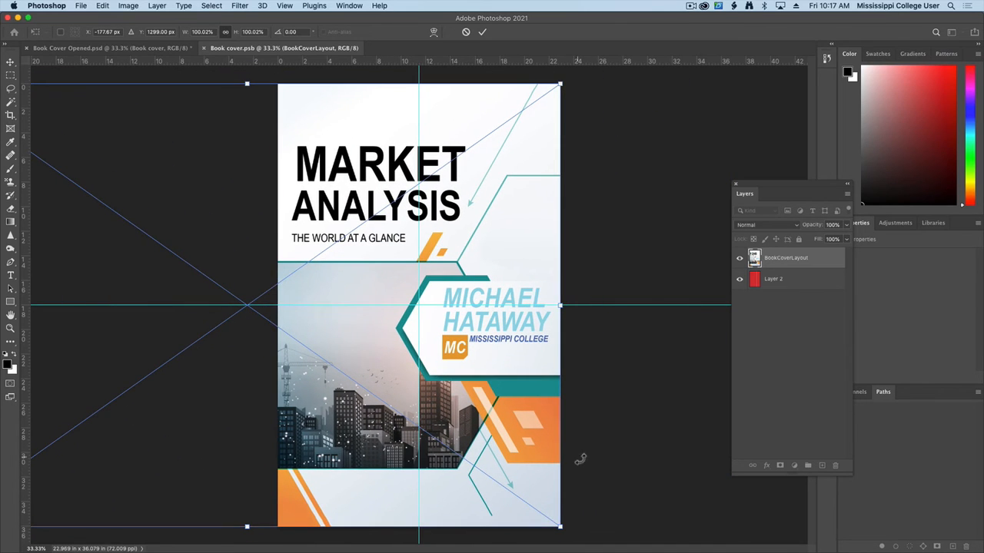
{"action": "key", "text": "Return"}
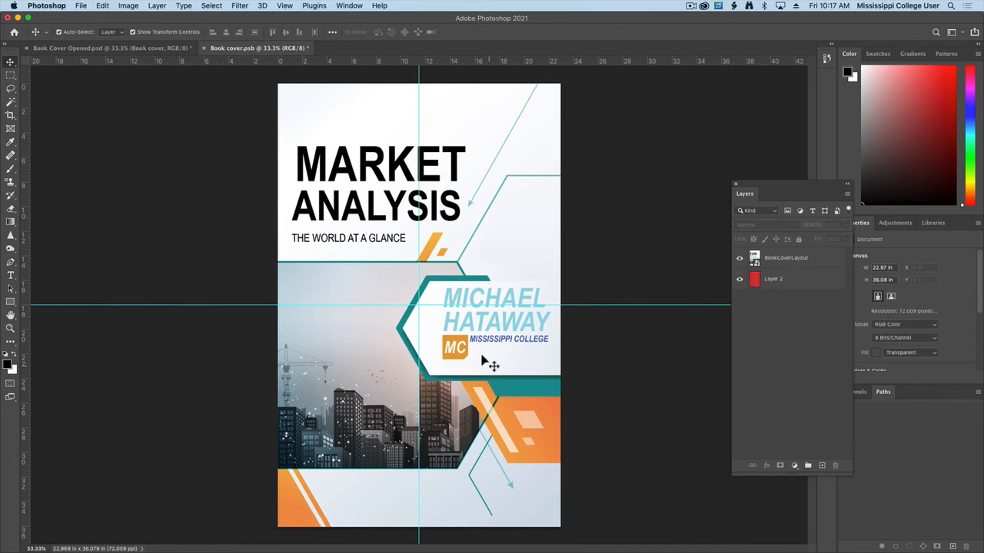
Save the Book cover smart object document and close it to update the front of the mockup
{"action": "left_click", "coordinate": [80, 6]}
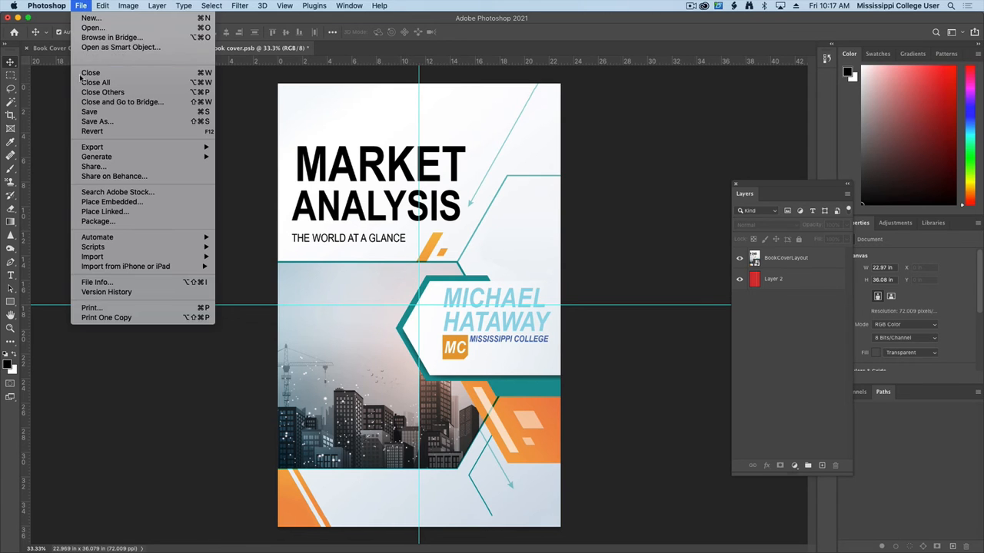
{"action": "left_click", "coordinate": [108, 112]}
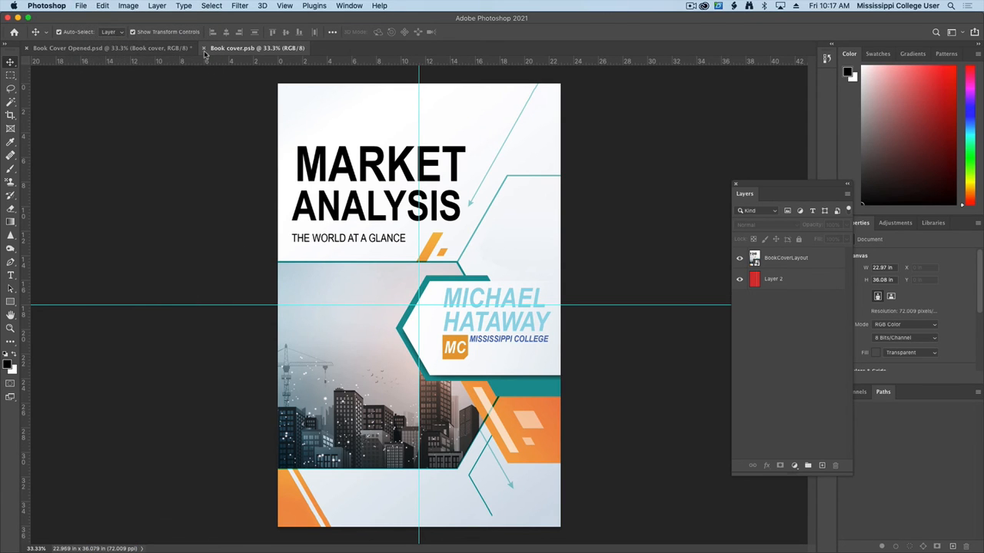
{"action": "left_click", "coordinate": [203, 49]}
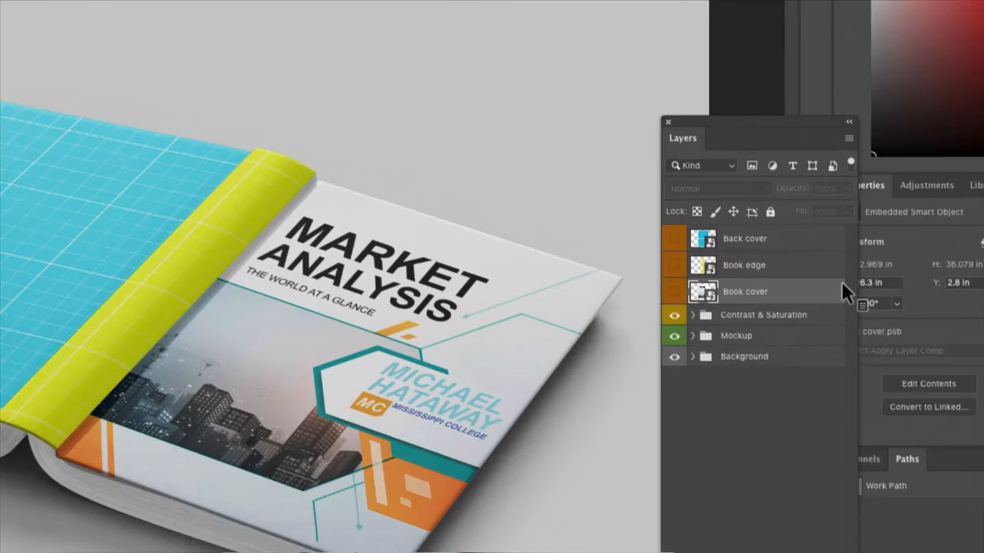
Open the contents of the Book edge smart object and place BookCoverLayout.jpg from the Book Mockup folder into it
{"action": "double_click", "coordinate": [703, 265]}
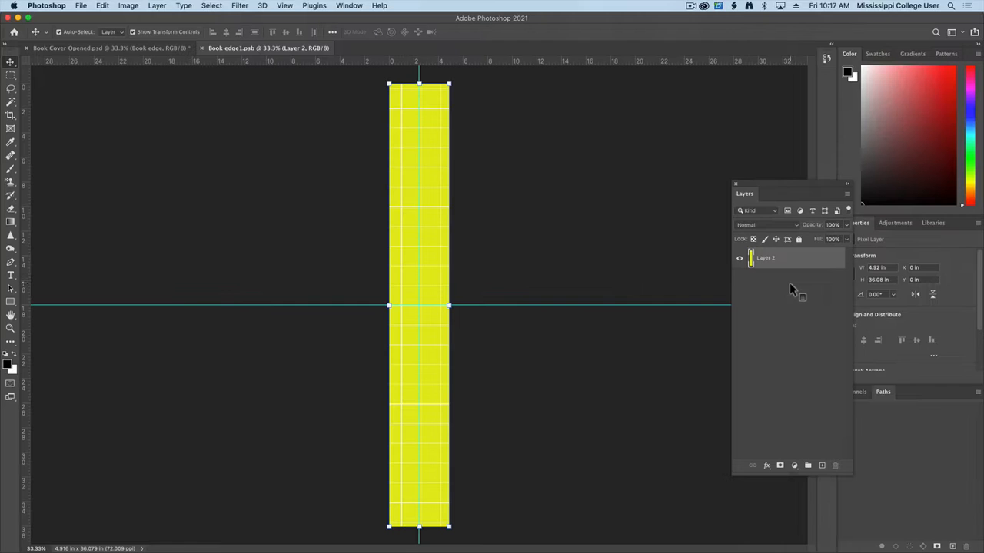
{"action": "key", "text": "ctrl+Up"}
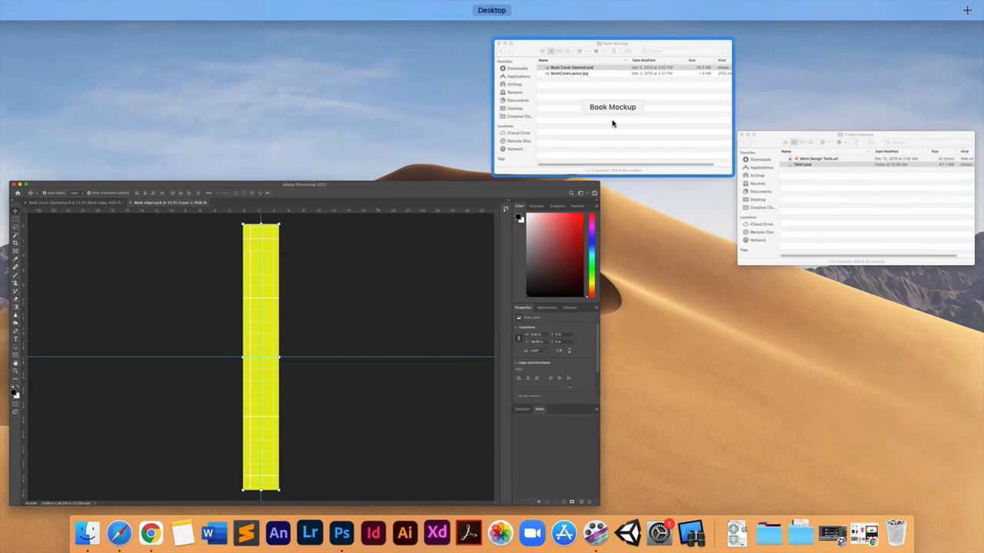
{"action": "left_click", "coordinate": [612, 123]}
{"action": "left_click", "coordinate": [393, 152]}
{"action": "left_click_drag", "start_coordinate": [393, 152], "coordinate": [431, 358]}
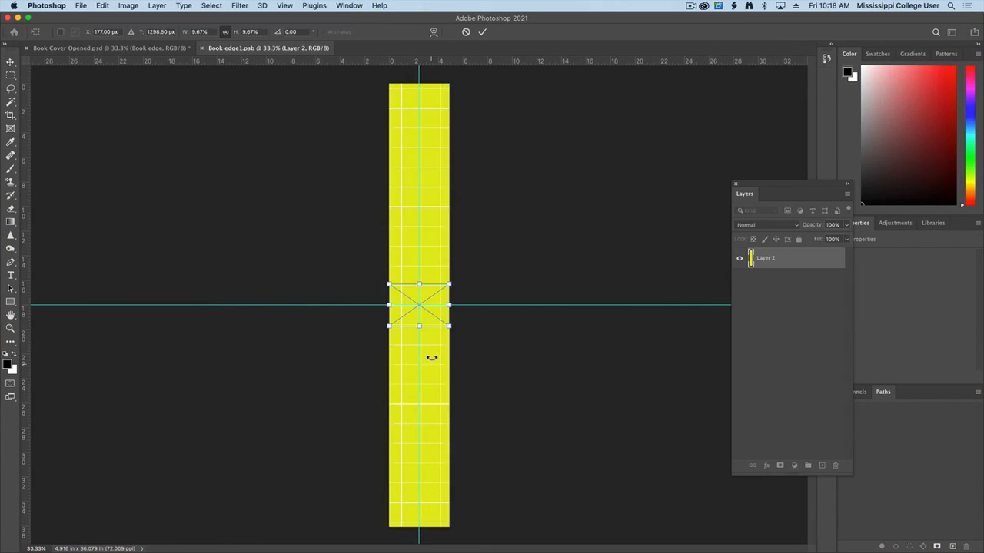
Enlarge the placed layout to the canvas height so its spine fills the narrow canvas, and save and close the Book edge document
{"action": "left_click_drag", "start_coordinate": [419, 285], "coordinate": [418, 83]}
{"action": "left_click_drag", "start_coordinate": [420, 329], "coordinate": [419, 527]}
{"action": "key", "text": "Return"}
{"action": "left_click", "coordinate": [545, 409]}
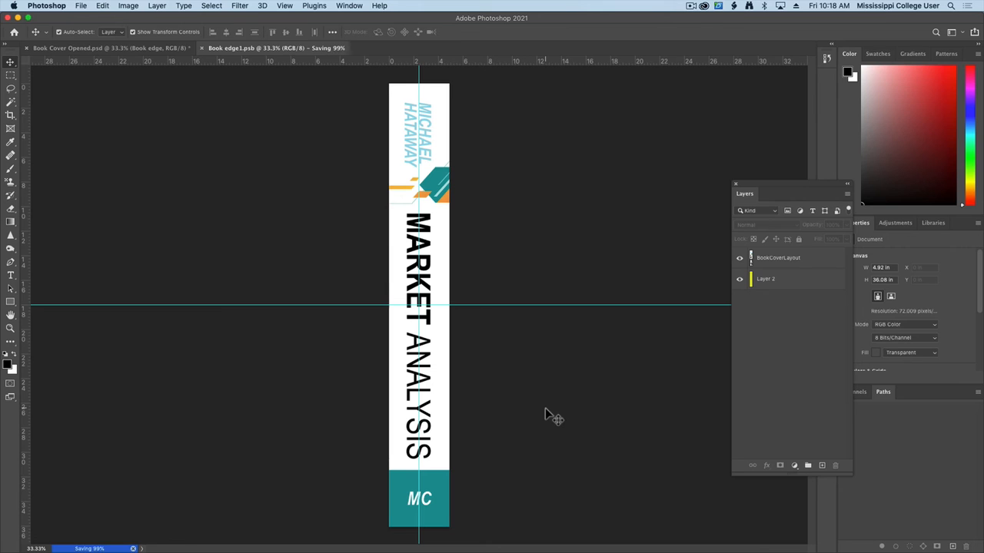
{"action": "key", "text": "super+w"}
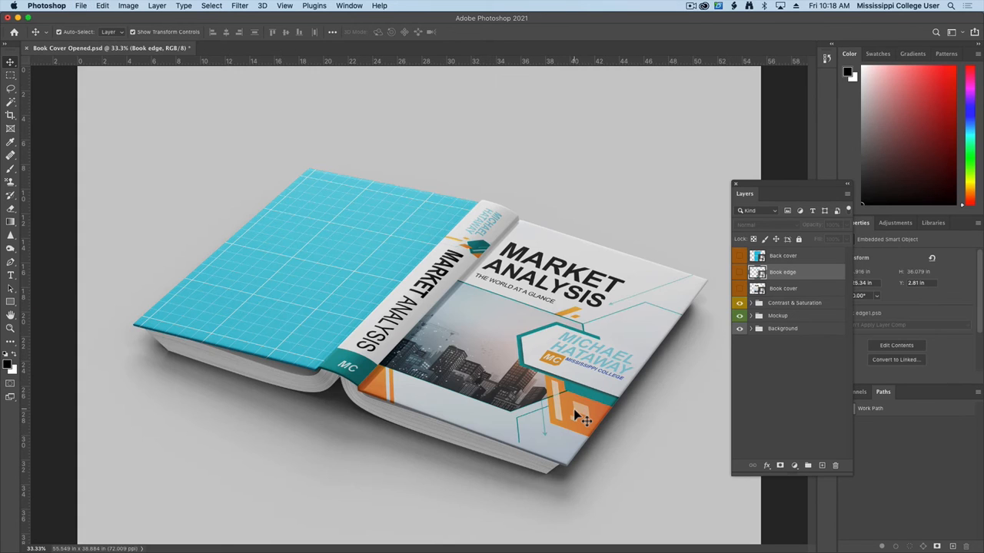
Open the contents of the Back cover smart object and place BookCoverLayout.jpg from the Book Mockup folder into it
{"action": "double_click", "coordinate": [761, 262]}
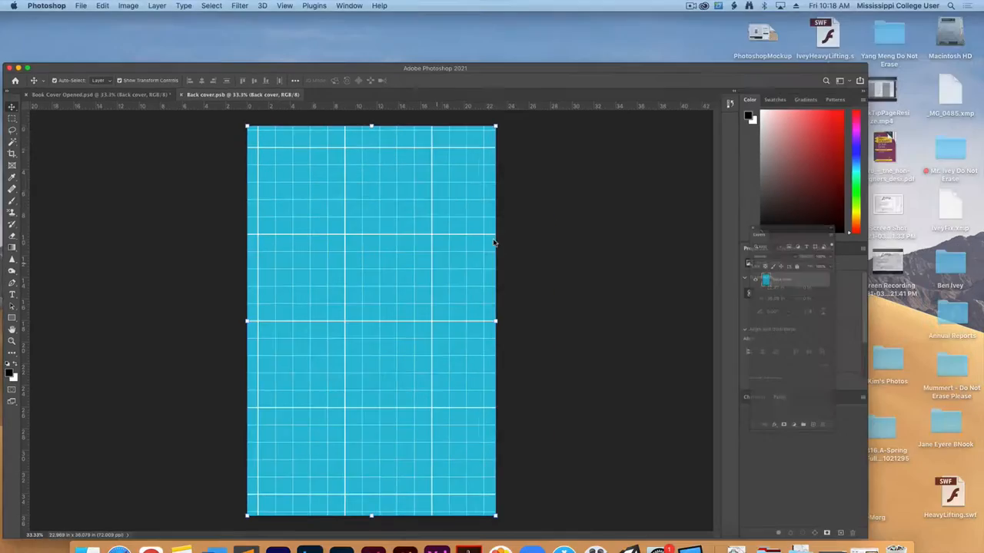
{"action": "key", "text": "ctrl+Up"}
{"action": "left_click", "coordinate": [569, 128]}
{"action": "left_click_drag", "start_coordinate": [401, 146], "coordinate": [397, 362]}
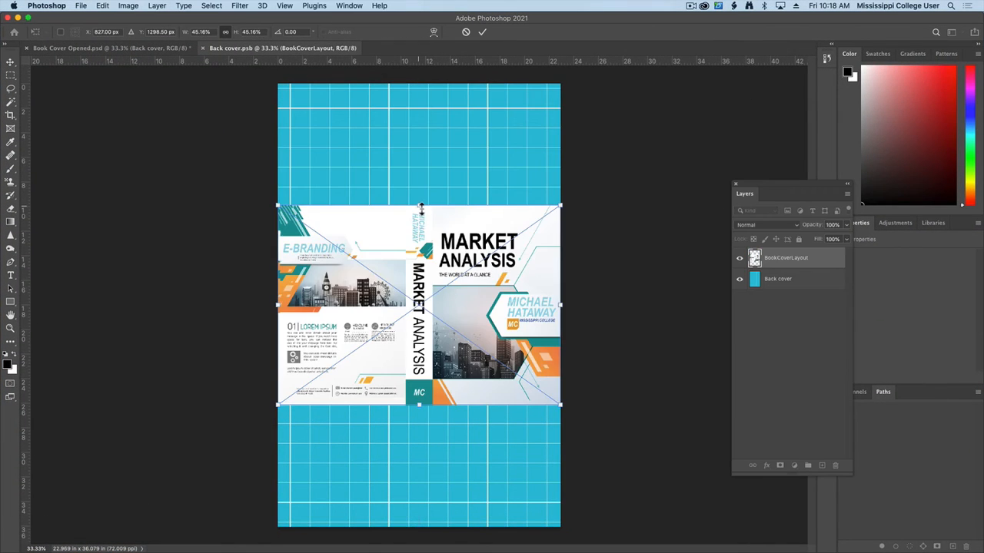
Enlarge and shift the placed layout so its back cover fills the canvas, and save and close the Back cover document
{"action": "left_click_drag", "start_coordinate": [420, 206], "coordinate": [420, 83]}
{"action": "left_click_drag", "start_coordinate": [420, 408], "coordinate": [420, 525]}
{"action": "left_click_drag", "start_coordinate": [346, 407], "coordinate": [482, 411]}
{"action": "key", "text": "Return"}
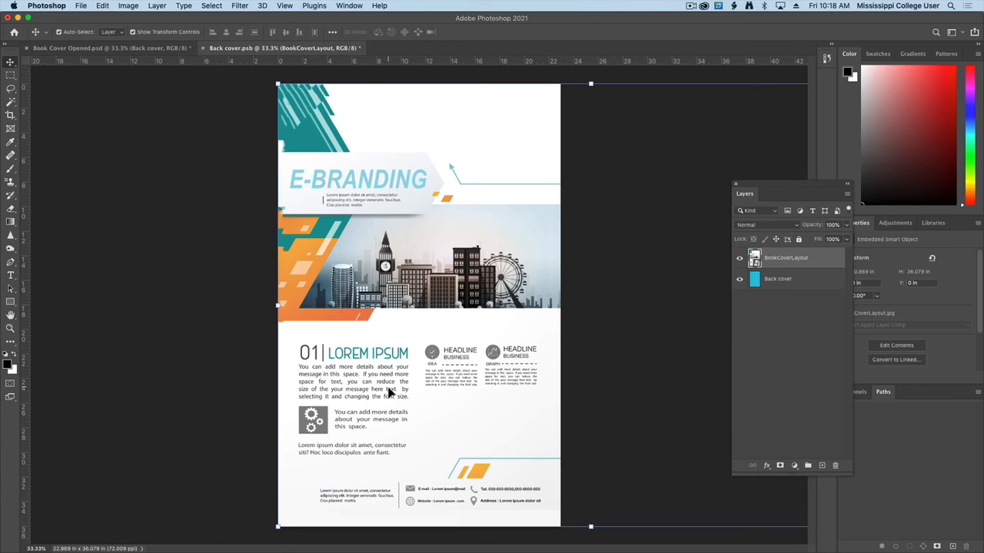
{"action": "key", "text": "ctrl+s"}
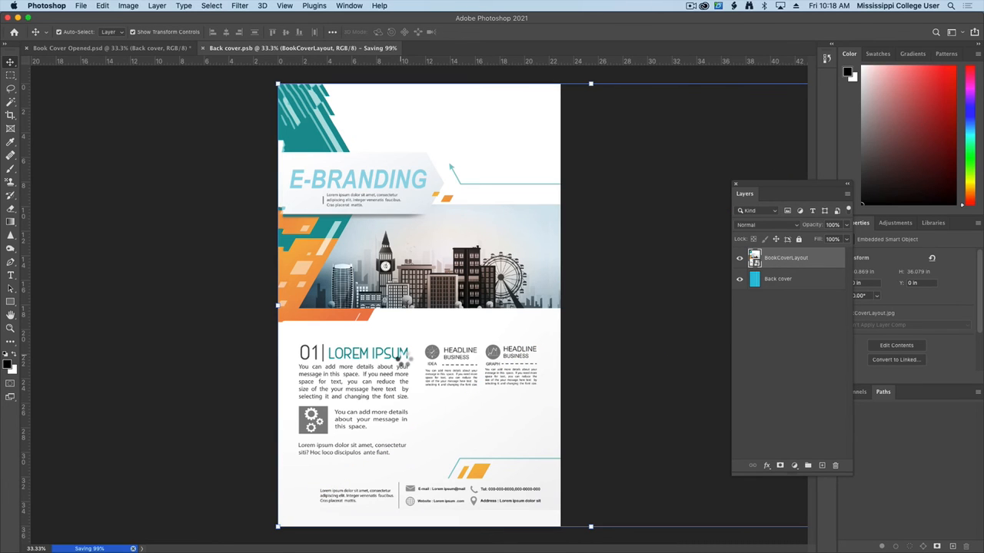
{"action": "key", "text": "ctrl+w"}
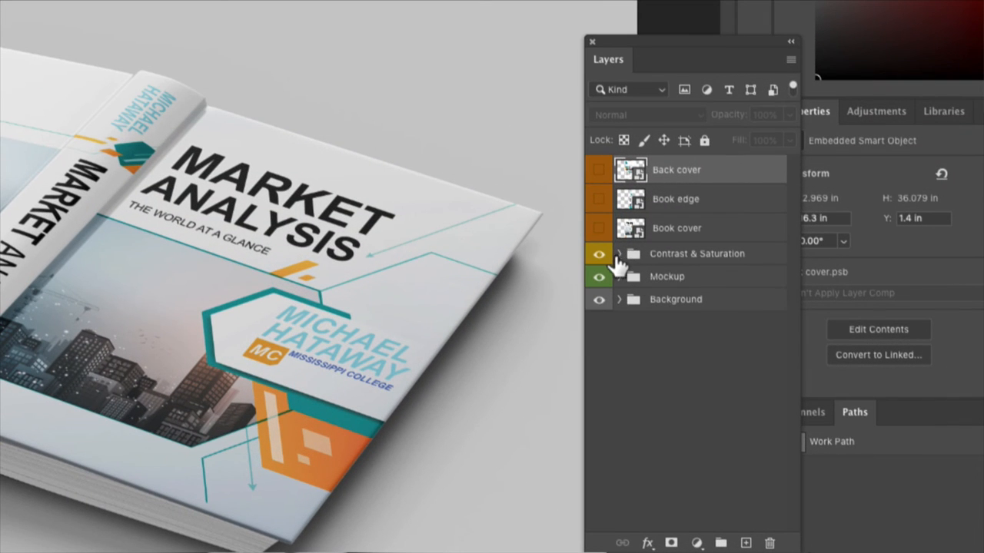
Inspect the Contrast & Saturation group and toggle the Contrast adjustment's visibility off and on to compare its effect on the book
{"action": "left_click", "coordinate": [618, 255]}
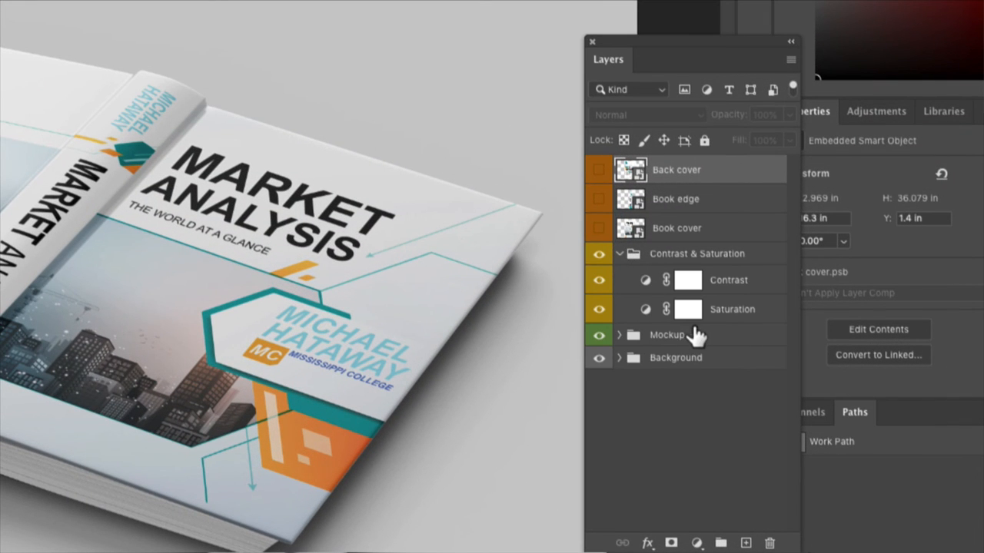
{"action": "left_click", "coordinate": [598, 280]}
{"action": "left_click", "coordinate": [599, 281]}
{"action": "left_click", "coordinate": [619, 254]}
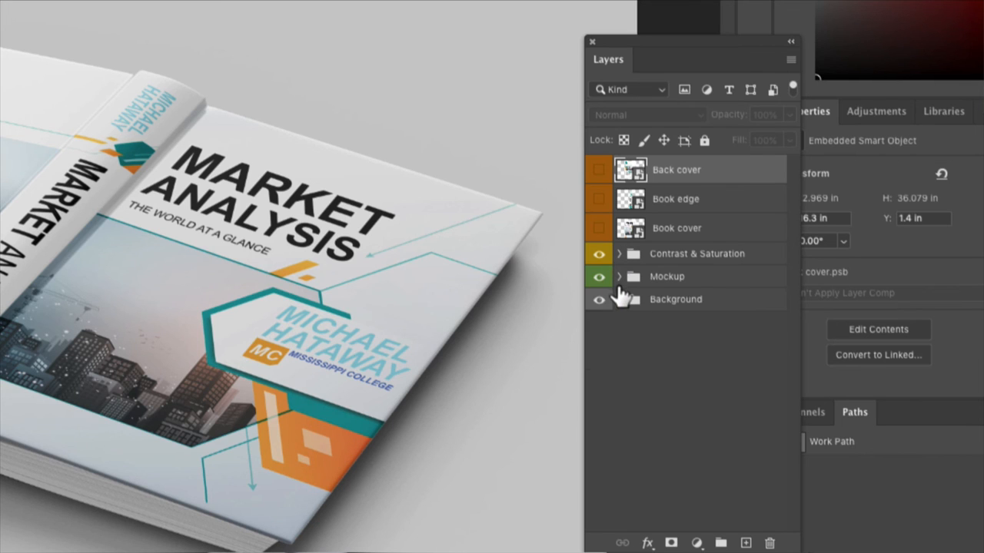
Inspect the Mockup group's layers and toggle the Highlights layer's visibility to compare its effect, then collapse the group
{"action": "left_click", "coordinate": [619, 277]}
{"action": "left_click", "coordinate": [647, 305]}
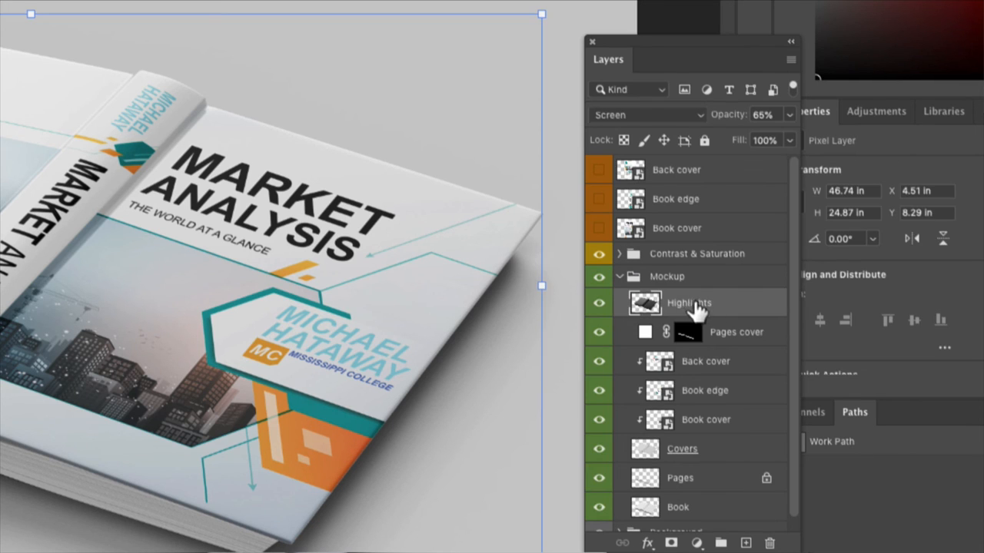
{"action": "left_click", "coordinate": [599, 304]}
{"action": "left_click", "coordinate": [599, 305]}
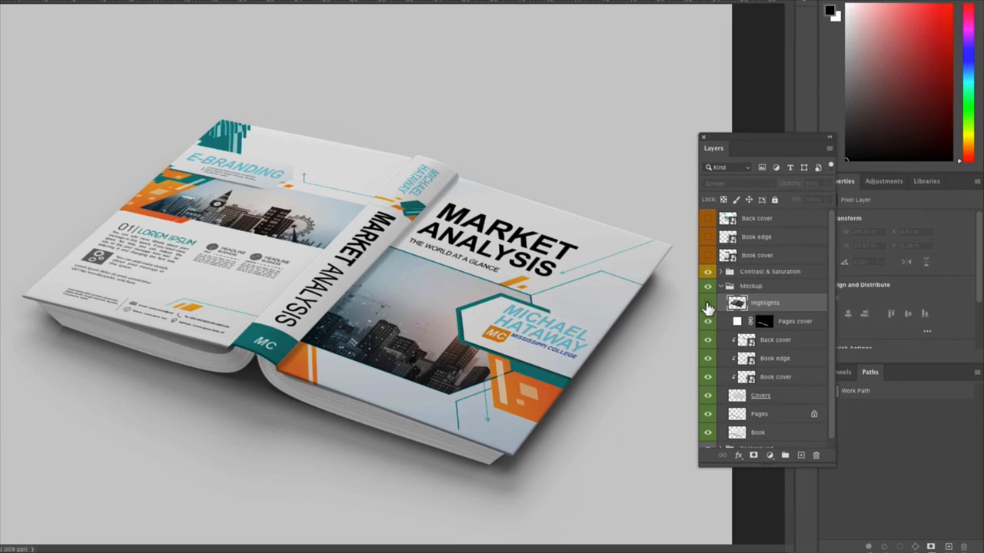
{"action": "left_click", "coordinate": [707, 306]}
{"action": "left_click", "coordinate": [708, 306]}
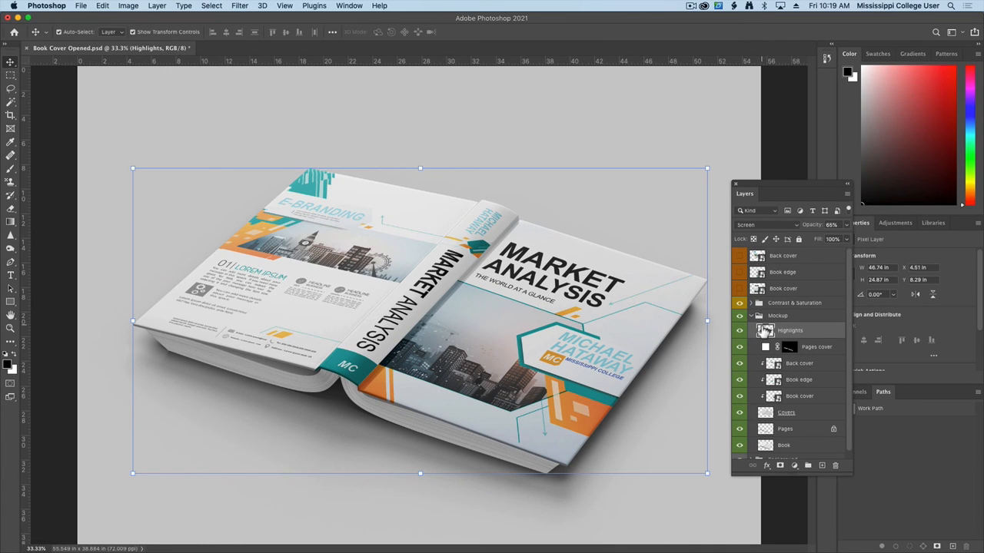
{"action": "left_click", "coordinate": [751, 316]}
Recolor the Background color fill layer in the Background group with orange #d68746 sampled from the book cover, and collapse the group
{"action": "left_click", "coordinate": [761, 330]}
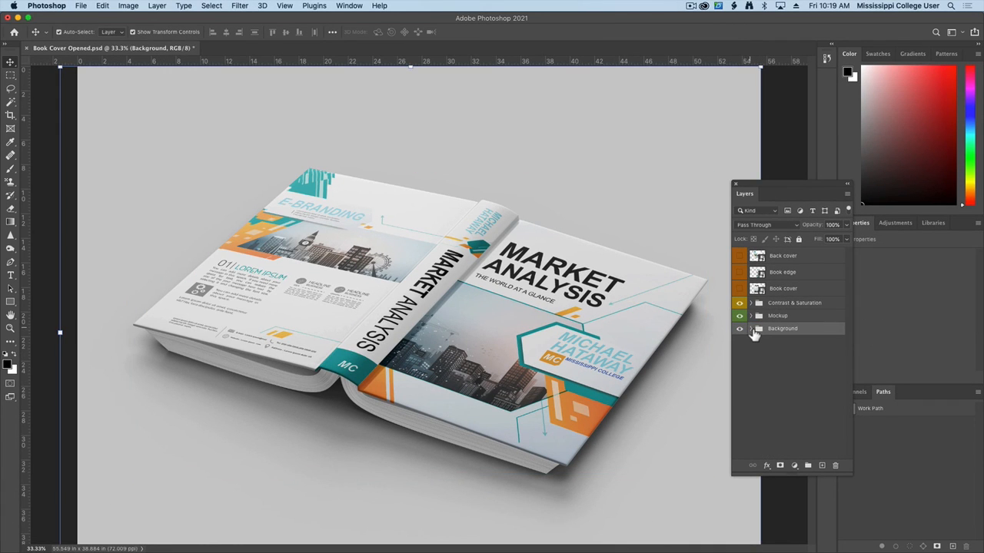
{"action": "left_click", "coordinate": [751, 328]}
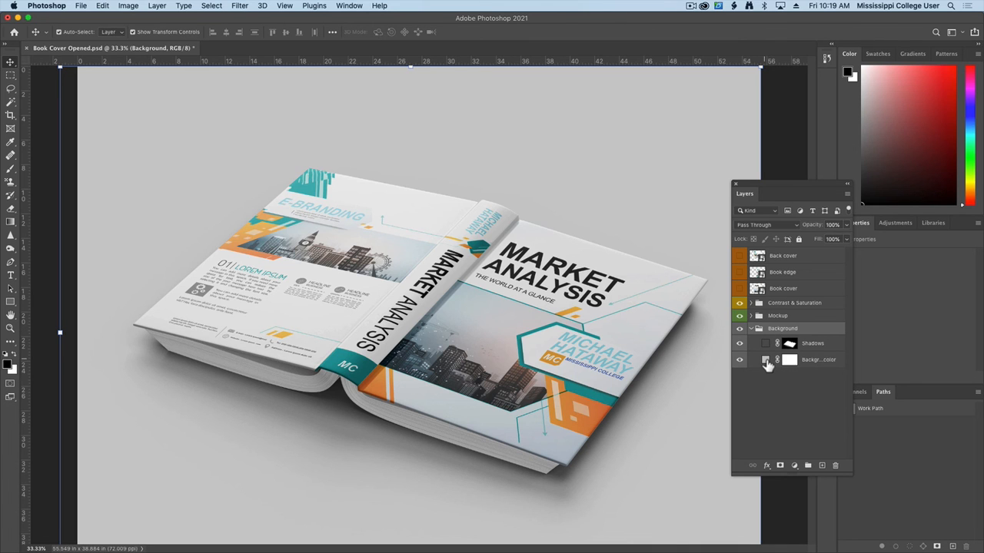
{"action": "double_click", "coordinate": [767, 365]}
{"action": "left_click_drag", "start_coordinate": [604, 378], "coordinate": [553, 391]}
{"action": "left_click", "coordinate": [383, 388]}
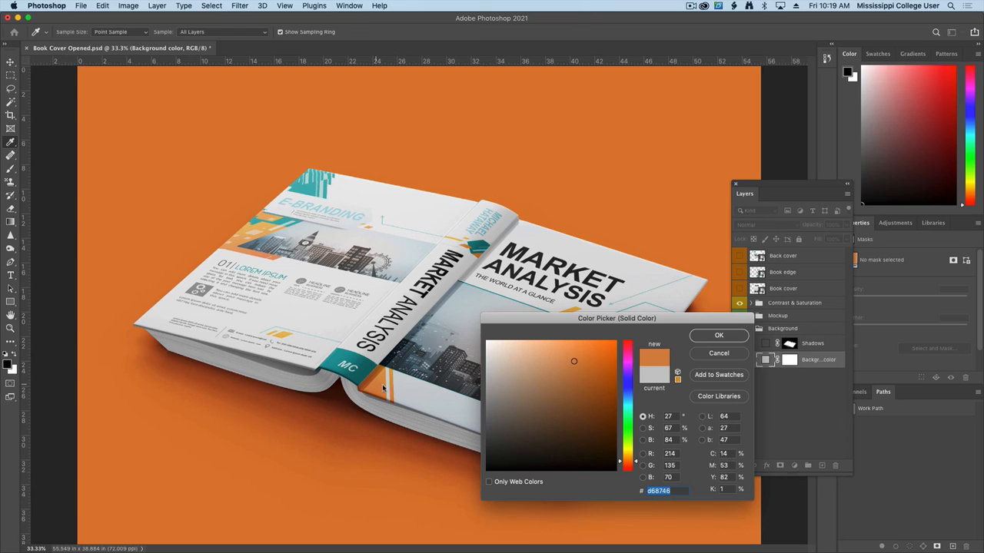
{"action": "left_click", "coordinate": [725, 355]}
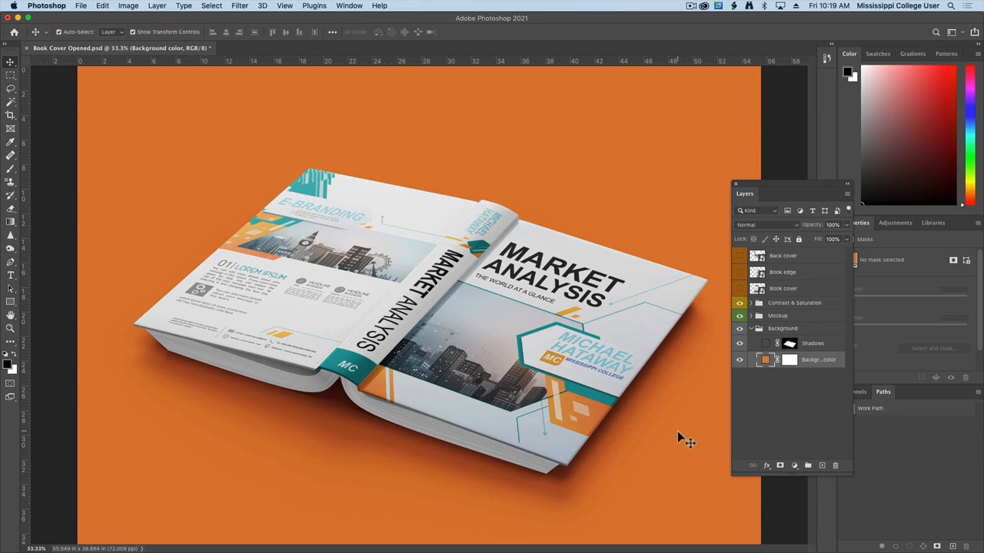
{"action": "left_click", "coordinate": [783, 407]}
{"action": "left_click", "coordinate": [754, 329]}
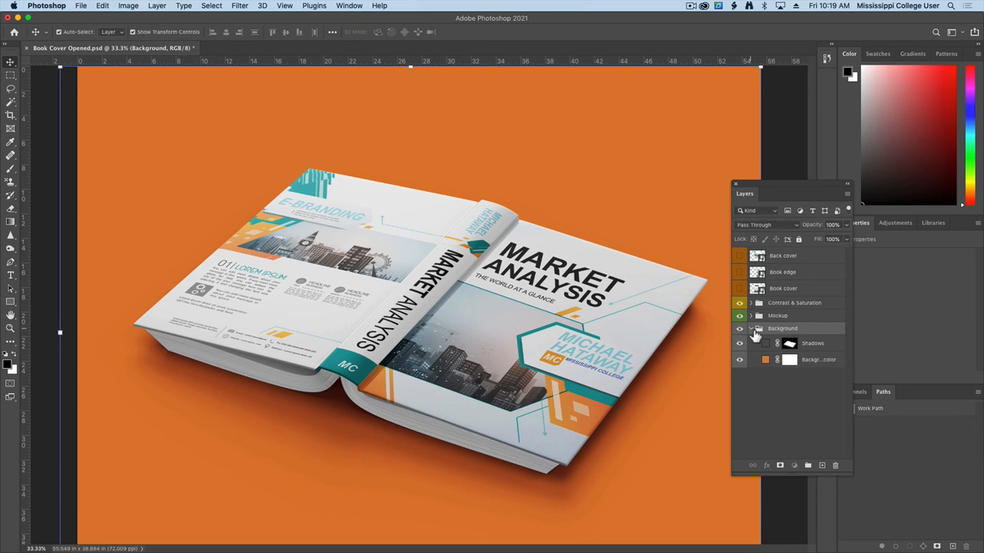
{"action": "left_click", "coordinate": [750, 329]}
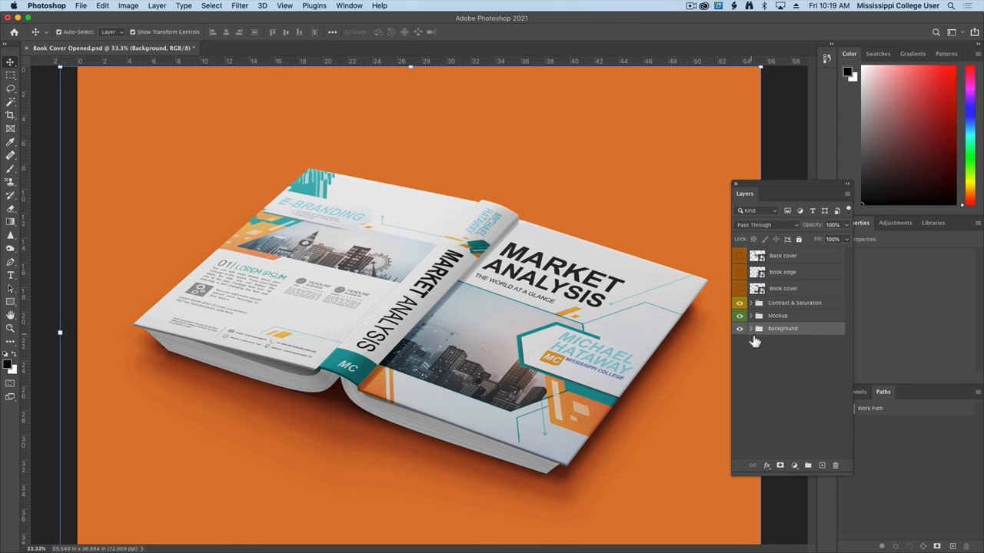